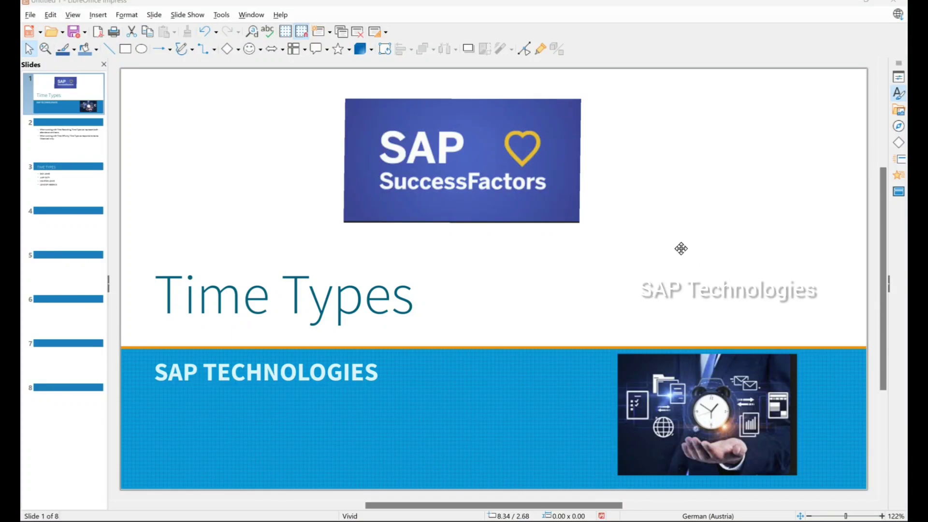
Review the slide on how Time Types work and the slide listing example time types.
{"action": "left_click", "coordinate": [76, 148]}
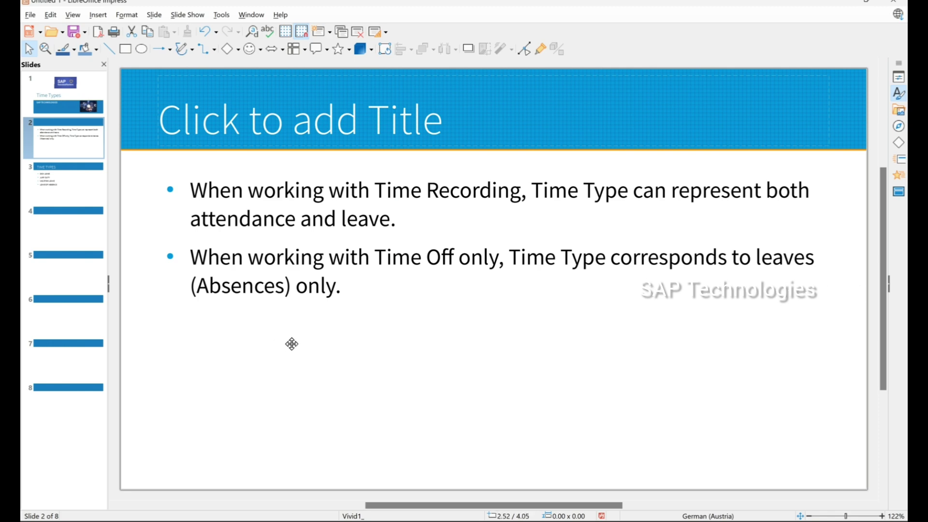
{"action": "left_click", "coordinate": [62, 183]}
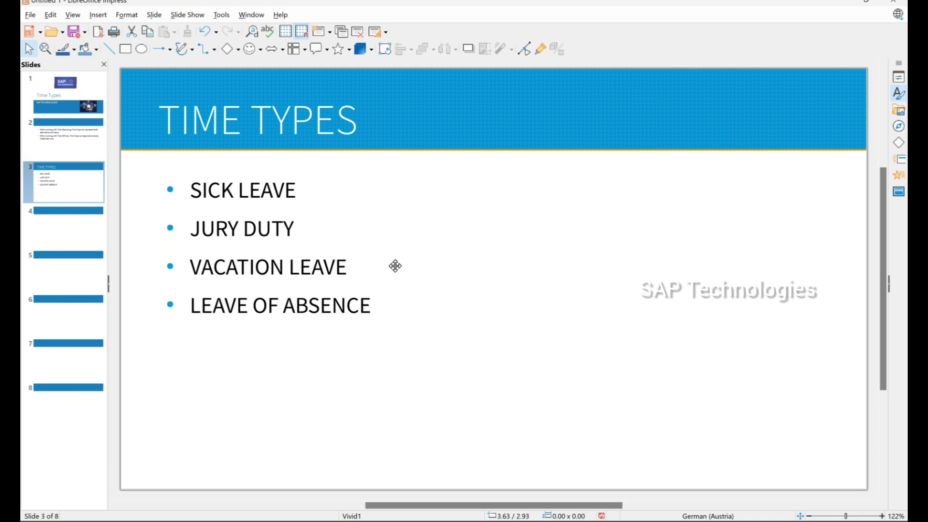
Switch to SuccessFactors in the Brave browser and open Manage Time Off Structures by searching for "manage time off".
{"action": "mouse_move", "coordinate": [579, 521]}
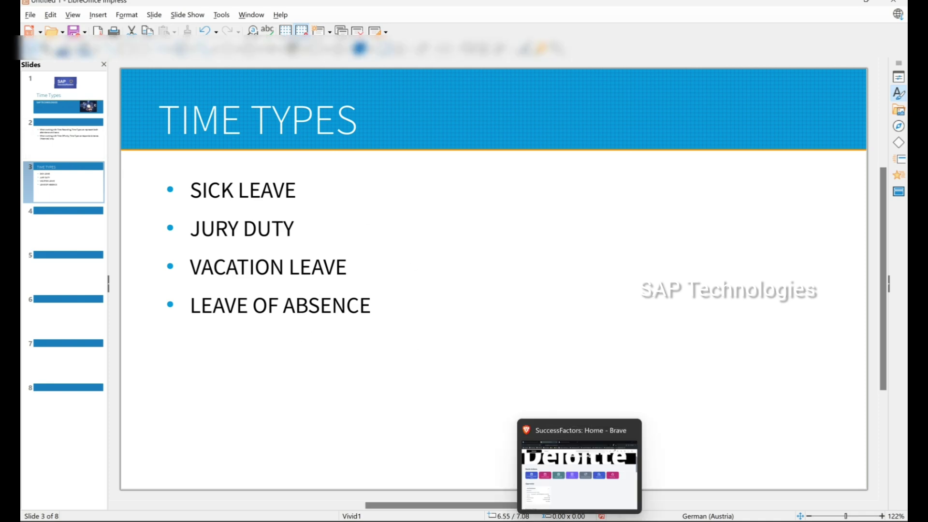
{"action": "left_click", "coordinate": [579, 467]}
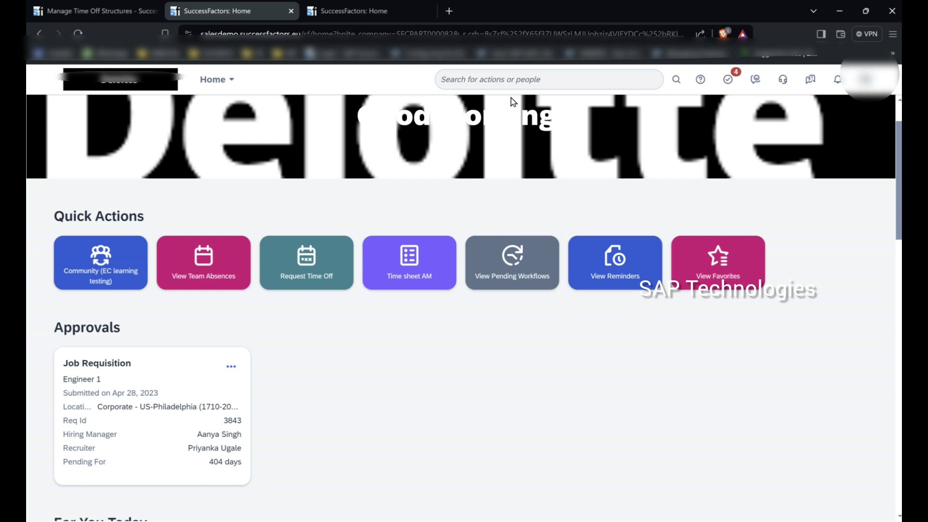
{"action": "left_click", "coordinate": [511, 82]}
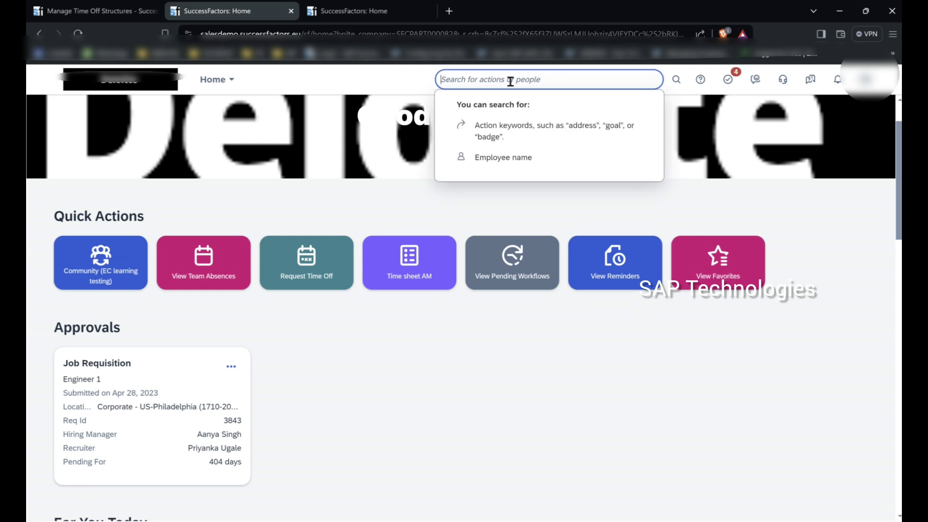
{"action": "type", "text": "mana"}
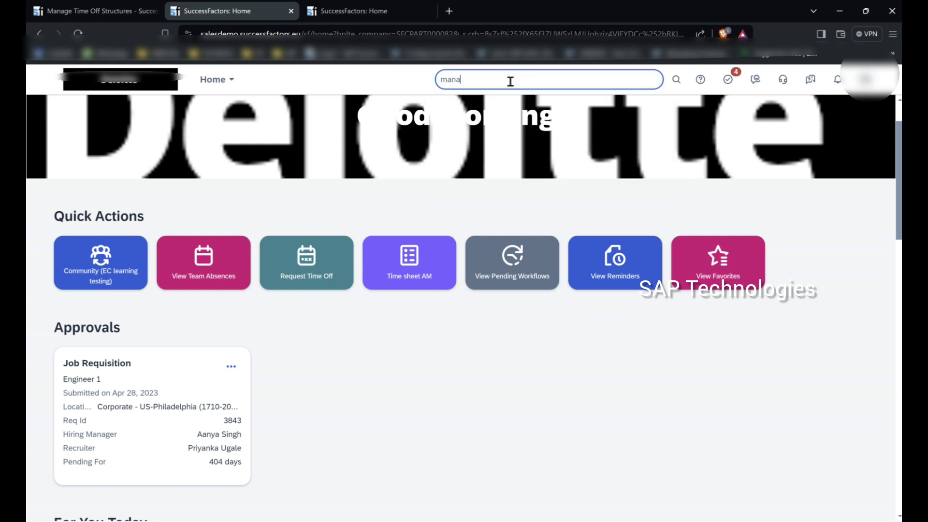
{"action": "type", "text": "ge time off"}
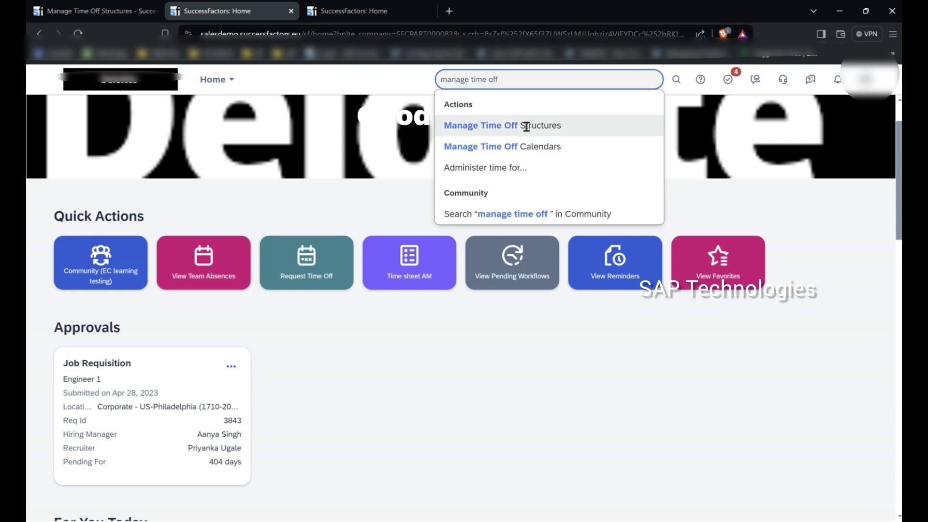
{"action": "left_click", "coordinate": [525, 125]}
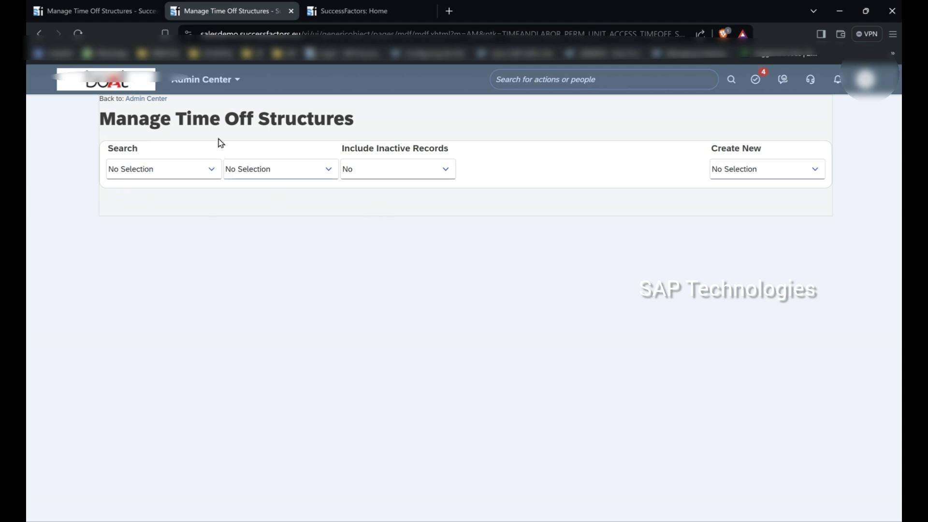
Start creating a new Time Type object in Manage Time Off Structures.
{"action": "left_click", "coordinate": [797, 173]}
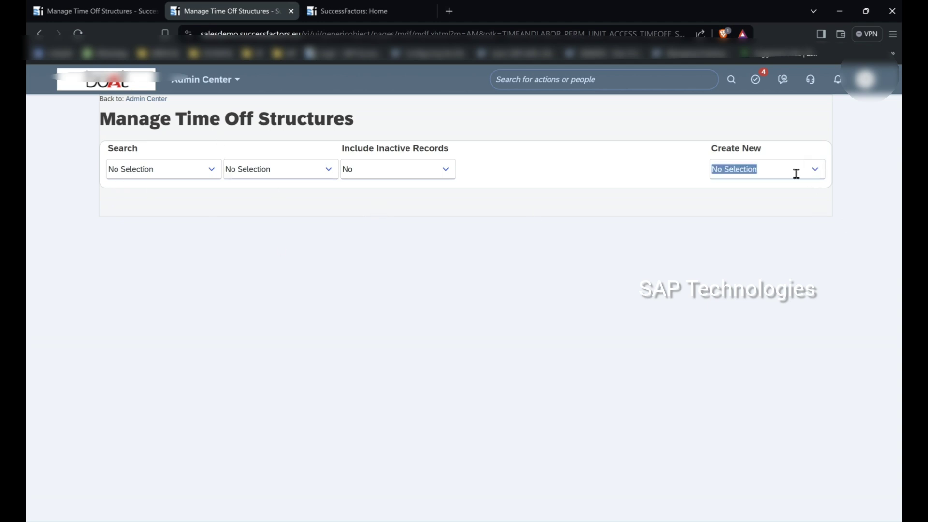
{"action": "type", "text": "tie"}
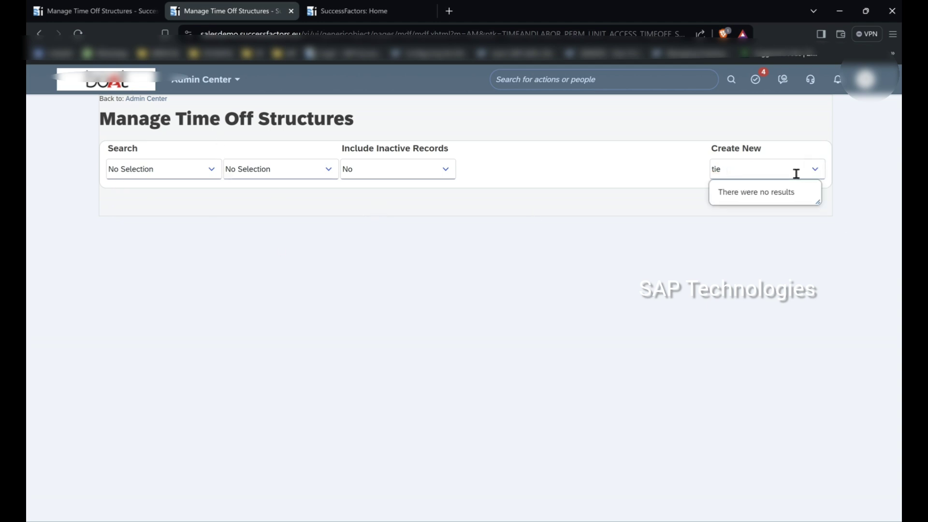
{"action": "key", "text": "BackSpace"}
{"action": "key", "text": "BackSpace"}
{"action": "type", "text": "ime ty0e"}
{"action": "key", "text": "BackSpace"}
{"action": "key", "text": "BackSpace"}
{"action": "type", "text": "p"}
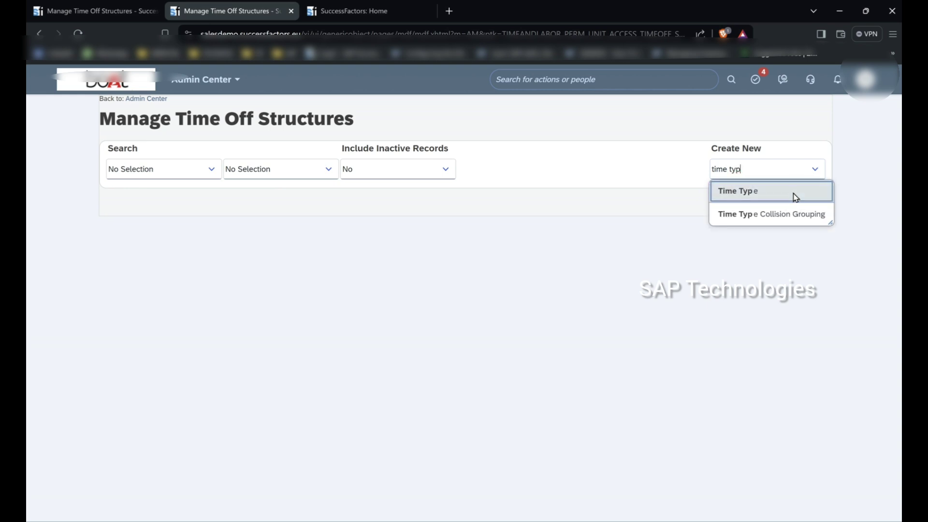
{"action": "left_click", "coordinate": [796, 197]}
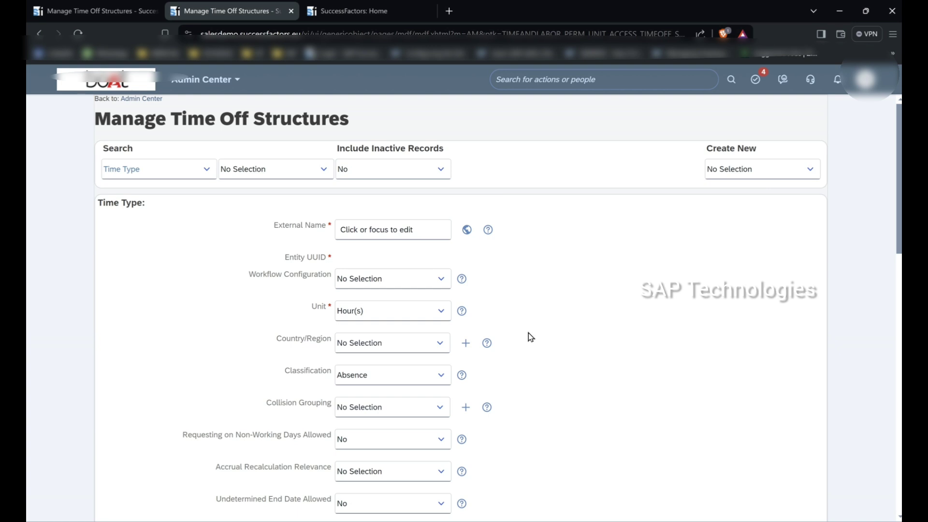
Give the time type the external name SickLeaveUSA and assign the Absence Request (AbsenceRequest) workflow configuration.
{"action": "left_click", "coordinate": [413, 231]}
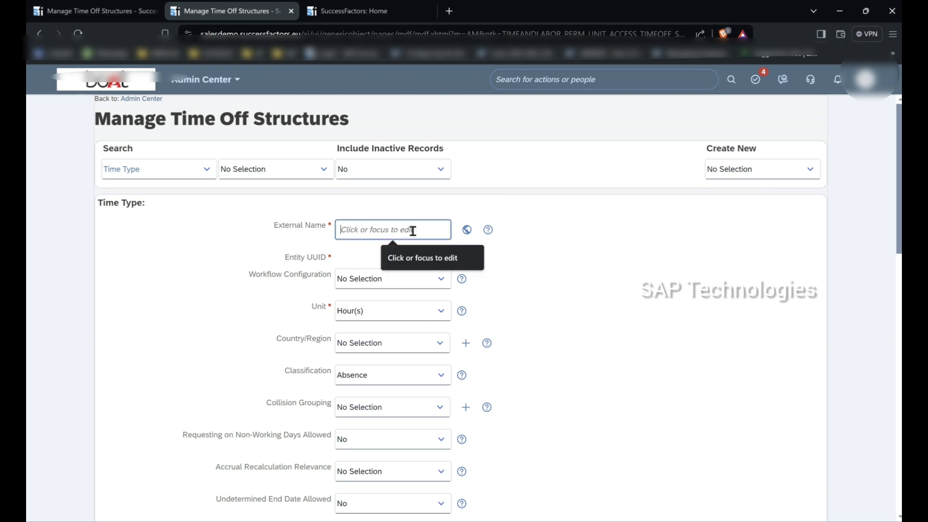
{"action": "type", "text": "SickLeaveUSA"}
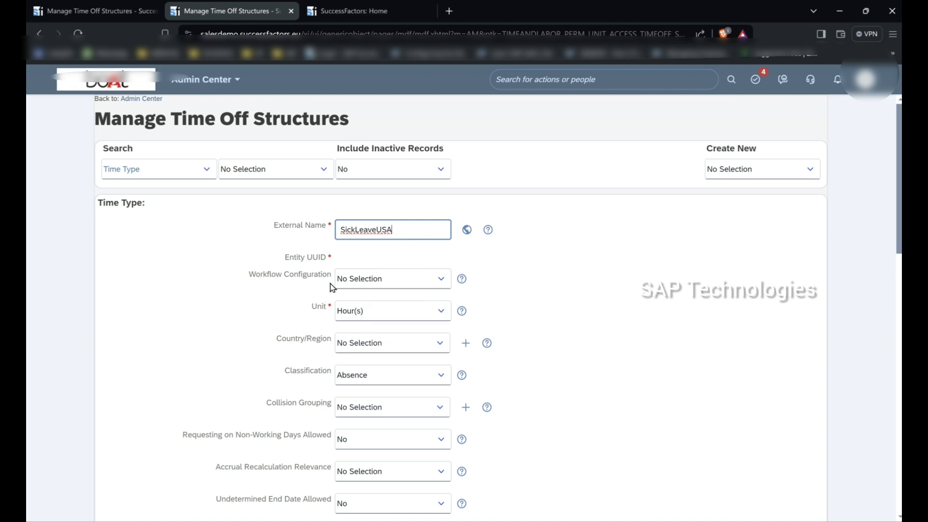
{"action": "left_click", "coordinate": [440, 285]}
{"action": "type", "text": "absen"}
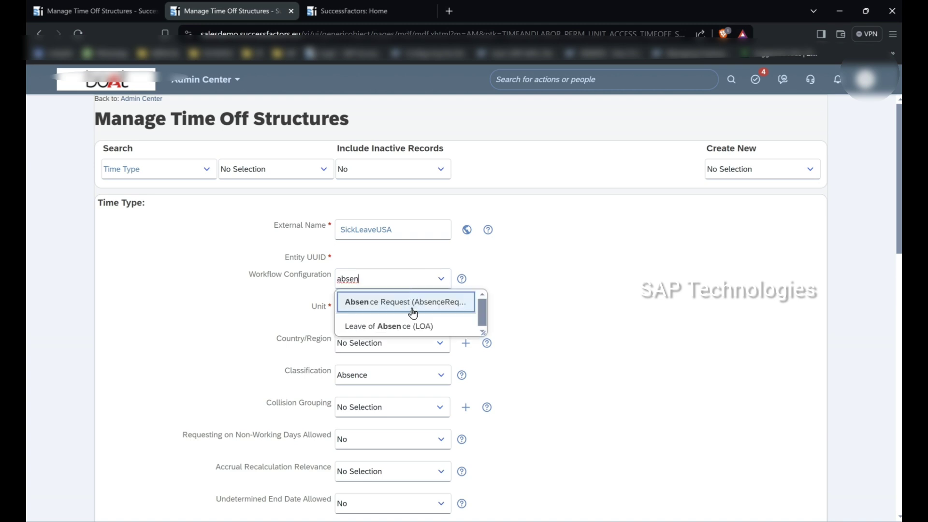
{"action": "left_click", "coordinate": [407, 305]}
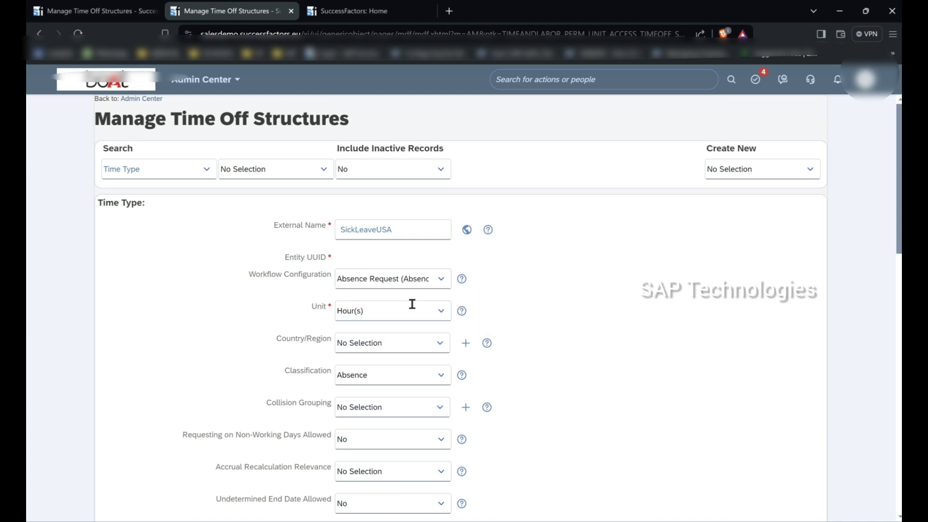
{"action": "left_click", "coordinate": [441, 279]}
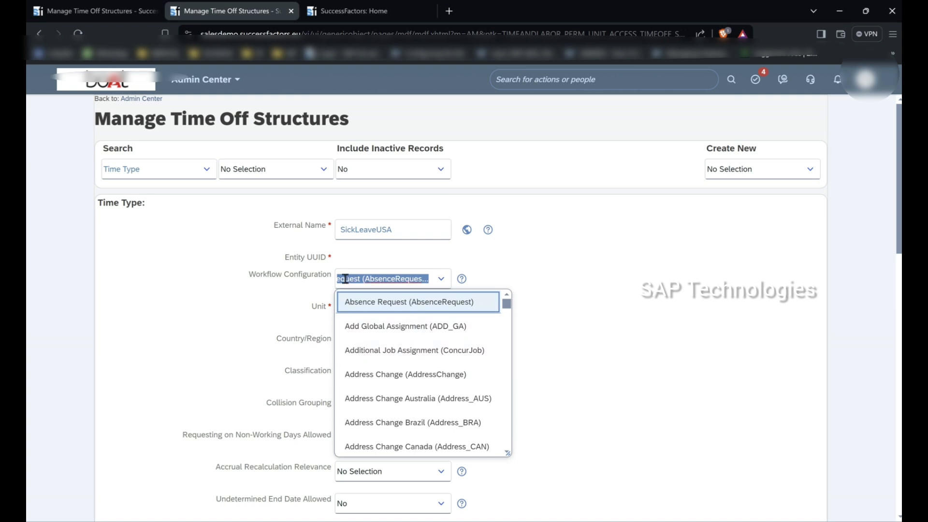
{"action": "left_click", "coordinate": [279, 304]}
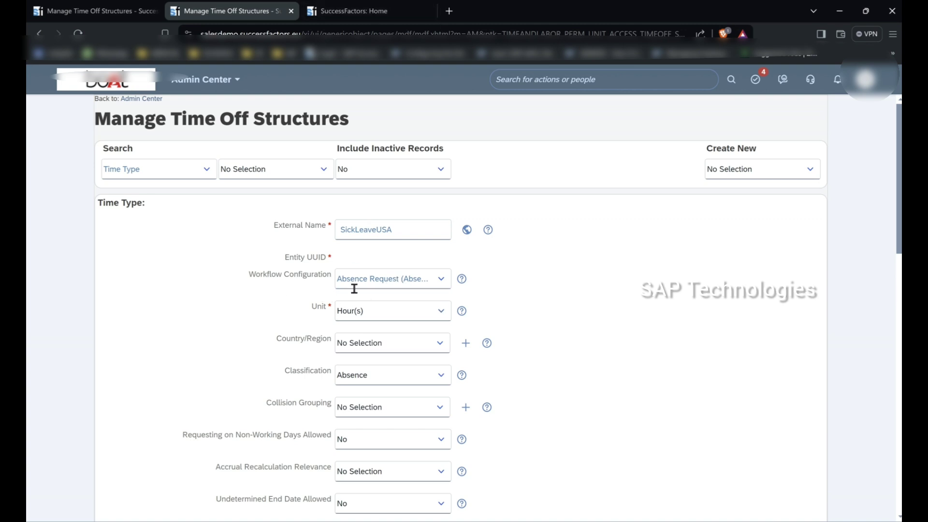
In the other SuccessFactors home tab, search for "manage org" and open Manage Organization, Pay and Job Structures.
{"action": "left_click", "coordinate": [358, 11]}
{"action": "left_click", "coordinate": [574, 83]}
{"action": "type", "text": "manage or"}
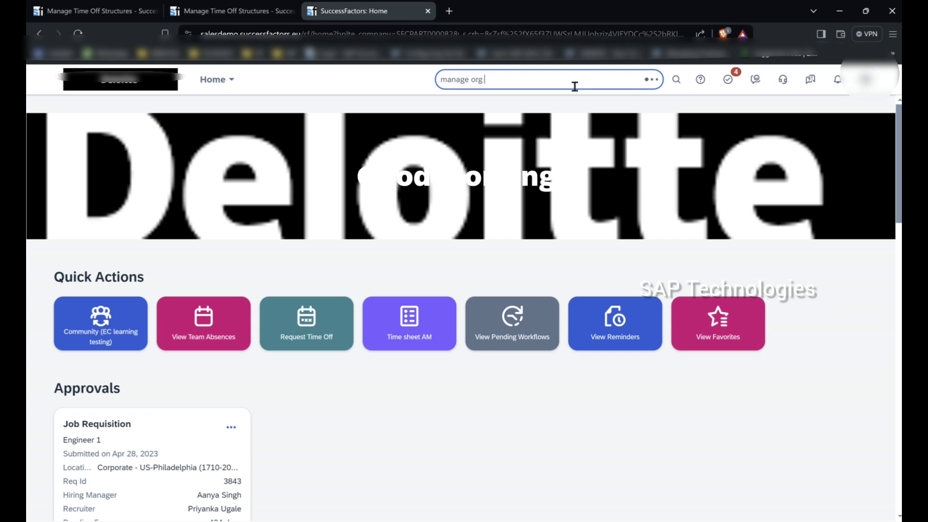
{"action": "type", "text": "g"}
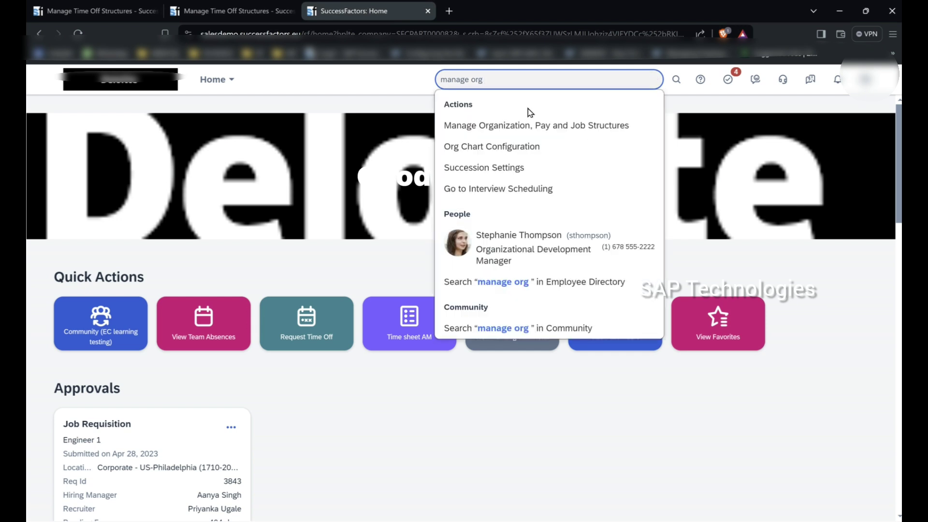
{"action": "left_click", "coordinate": [527, 134]}
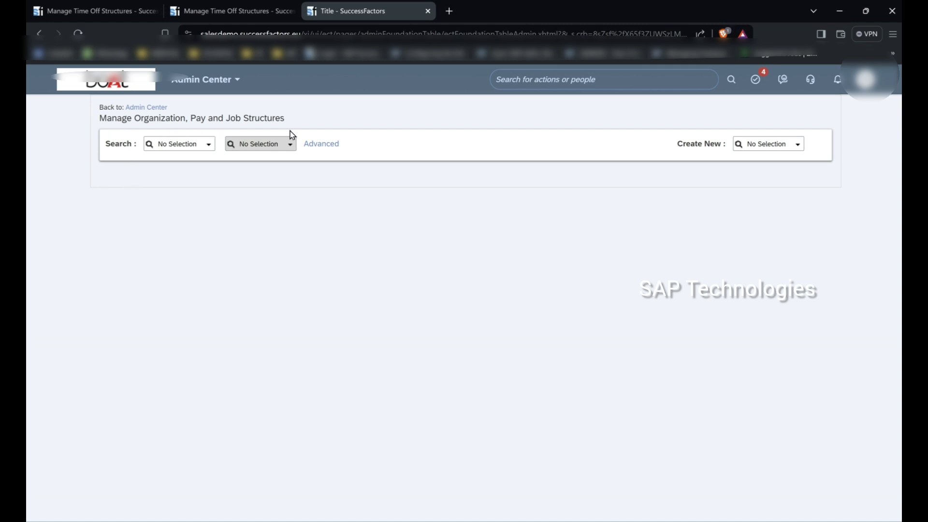
Look up the Workflow object Absence Request (AbsenceRequest) to examine its approval step settings.
{"action": "left_click", "coordinate": [207, 145]}
{"action": "type", "text": "workfl"}
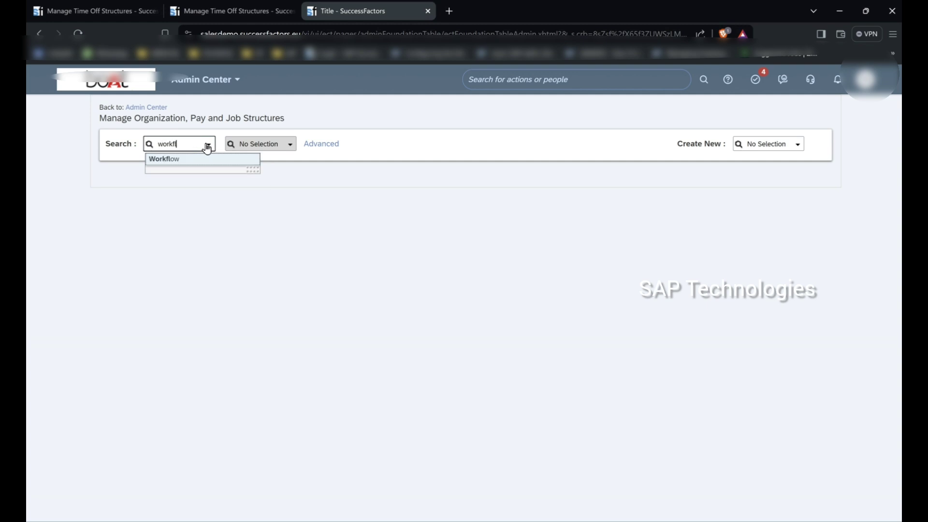
{"action": "type", "text": "o"}
{"action": "left_click", "coordinate": [209, 162]}
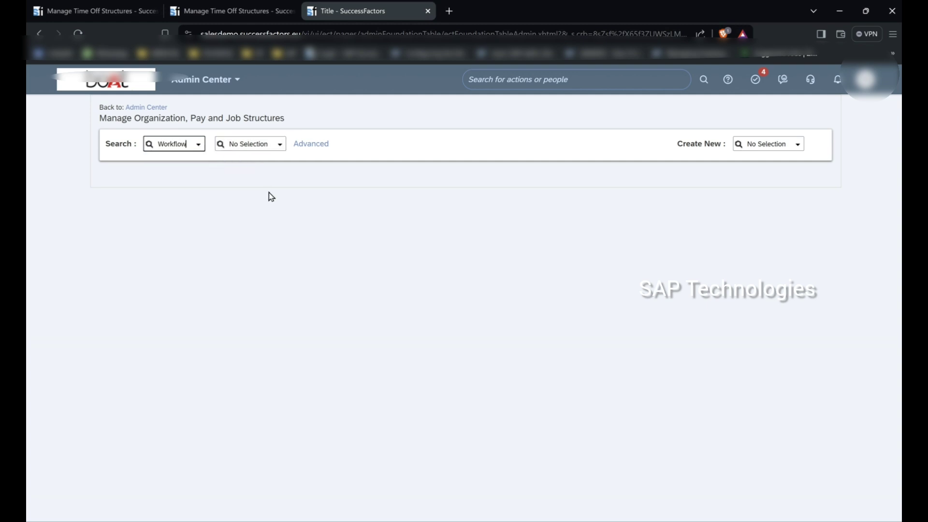
{"action": "left_click", "coordinate": [260, 144]}
{"action": "type", "text": "ab"}
{"action": "type", "text": "sence reques"}
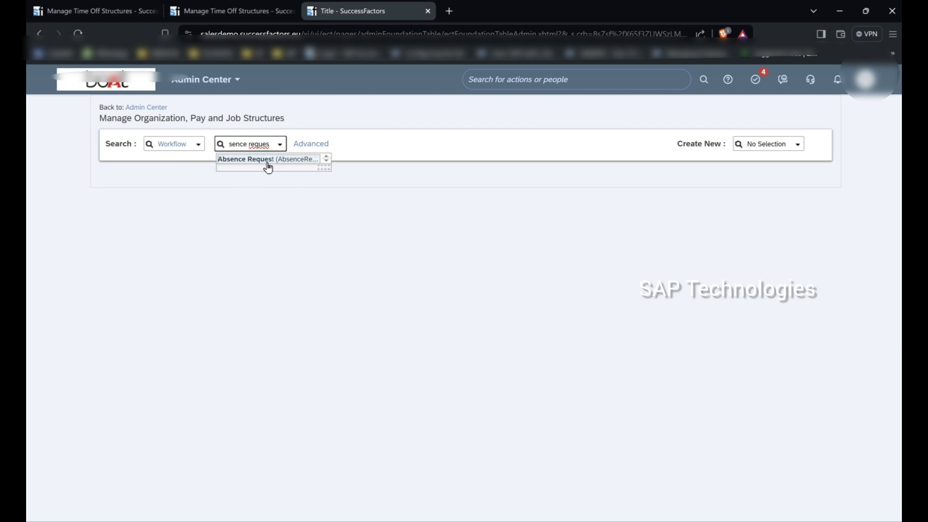
{"action": "left_click", "coordinate": [266, 160]}
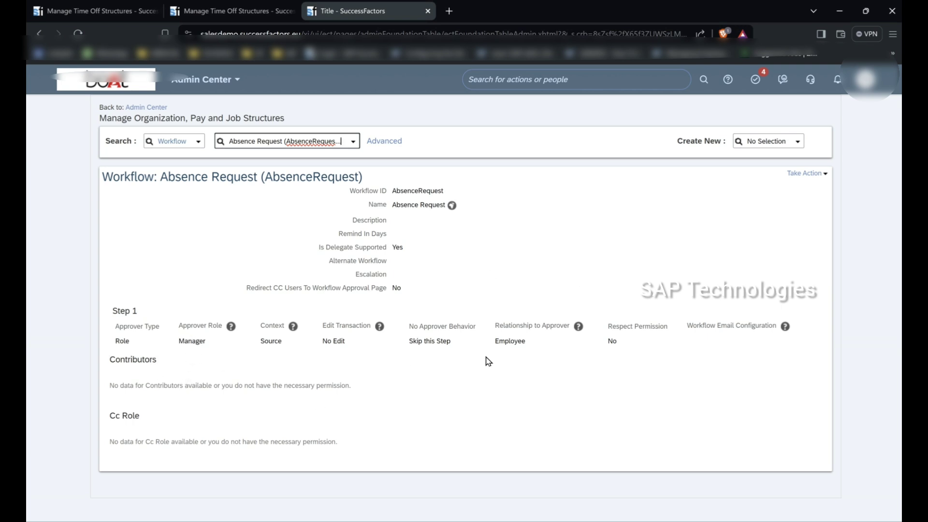
Return to the new time type in Manage Time Off Structures and set its unit to Day(s).
{"action": "left_click", "coordinate": [234, 12]}
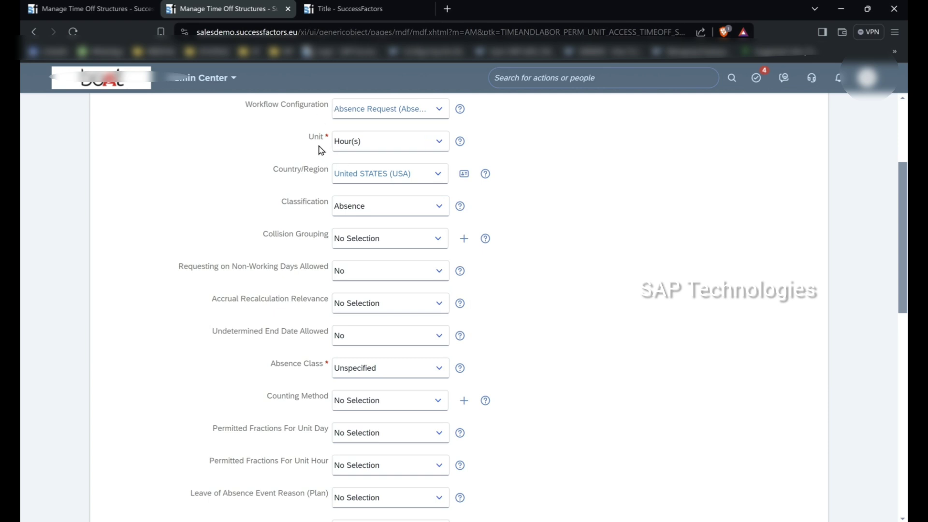
{"action": "left_click", "coordinate": [442, 143]}
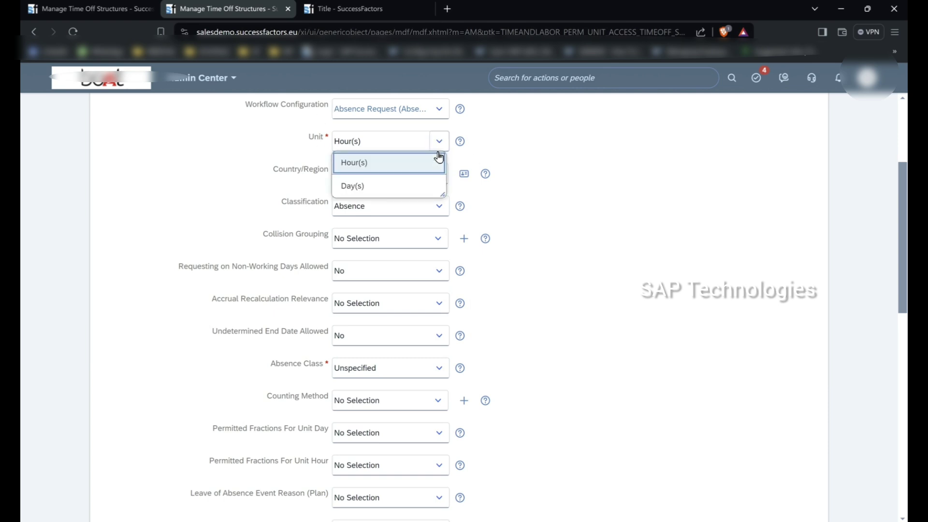
{"action": "left_click", "coordinate": [389, 188]}
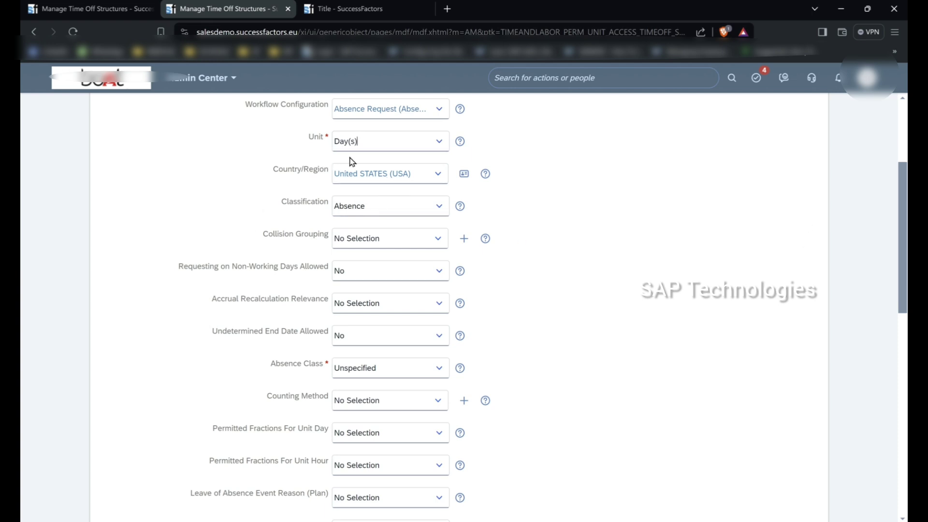
{"action": "left_click", "coordinate": [445, 142]}
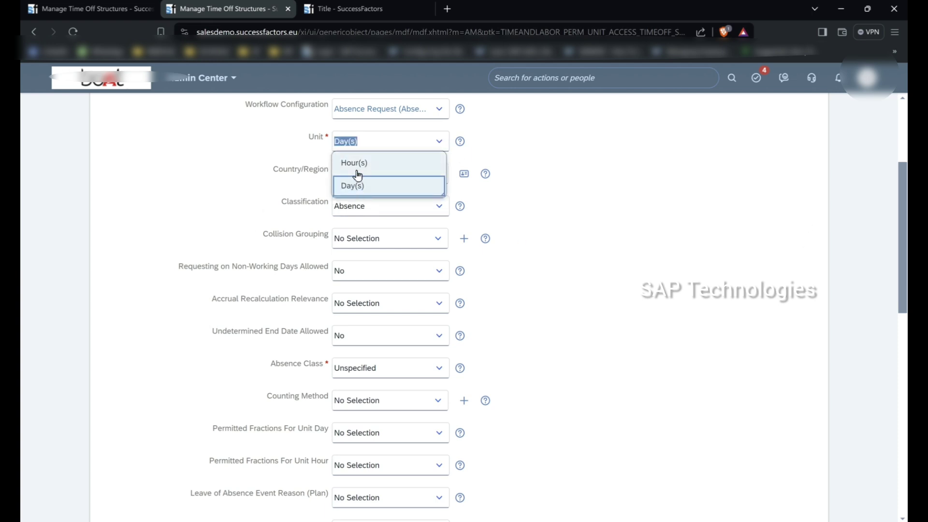
{"action": "left_click", "coordinate": [398, 192]}
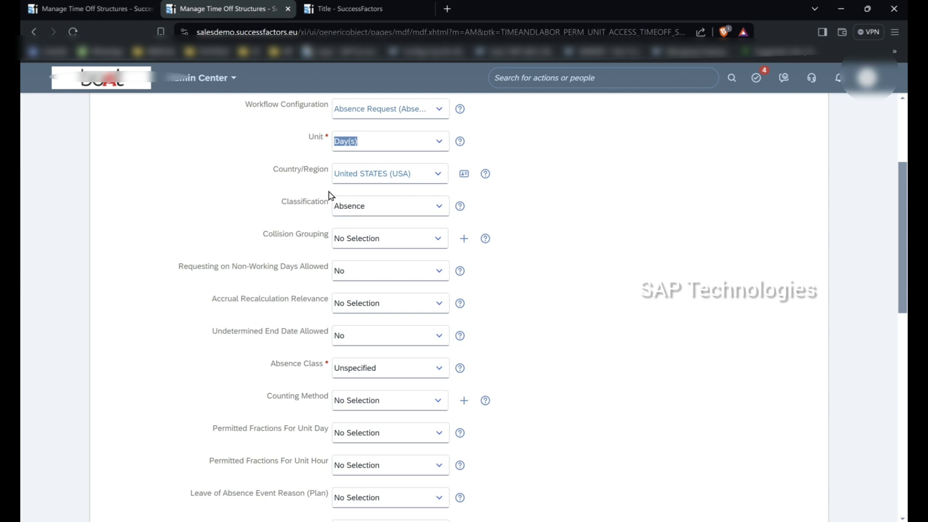
Set the time type's classification to Absence and its permitted fractions for unit day to Half day bookings allowed.
{"action": "left_click", "coordinate": [445, 177]}
{"action": "left_click", "coordinate": [631, 179]}
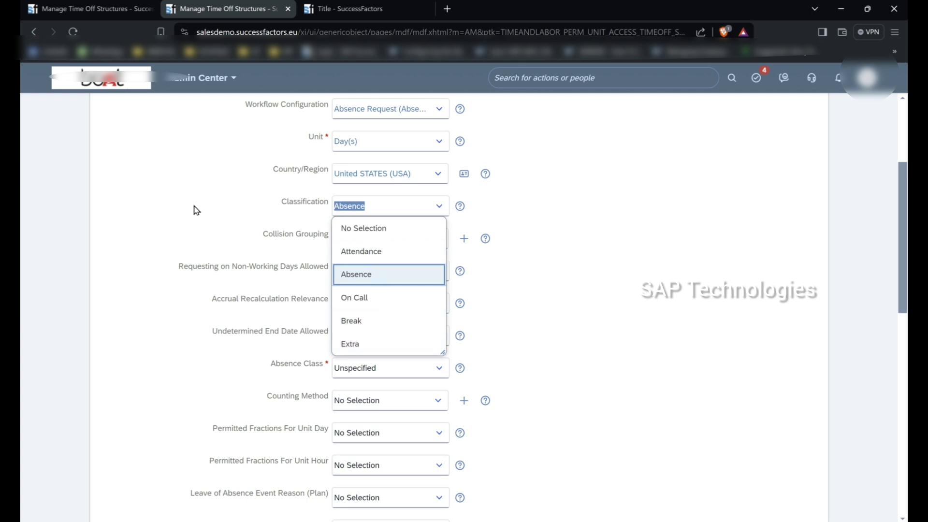
{"action": "left_click", "coordinate": [379, 280]}
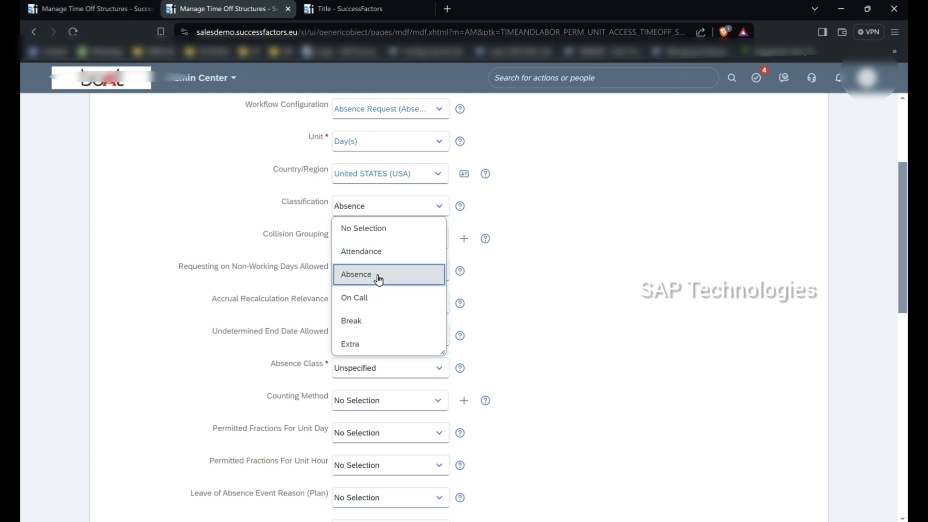
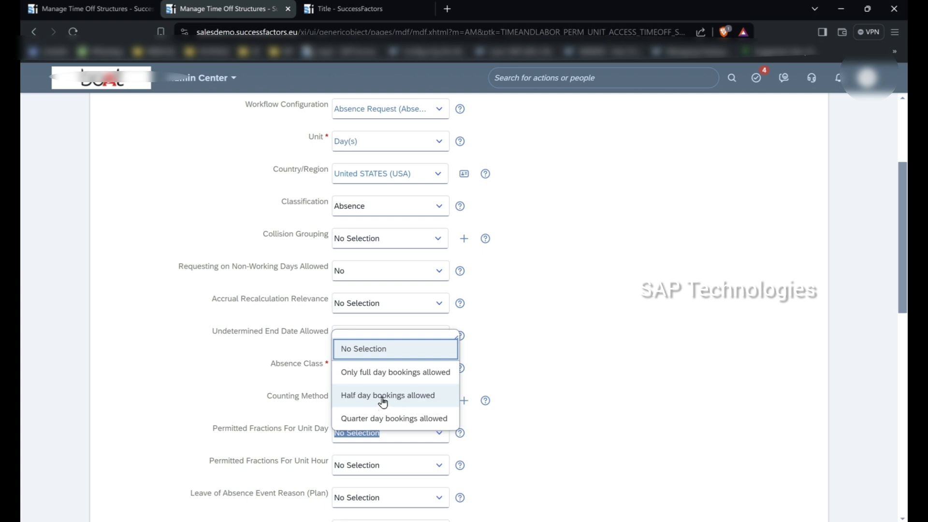
{"action": "left_click", "coordinate": [378, 402]}
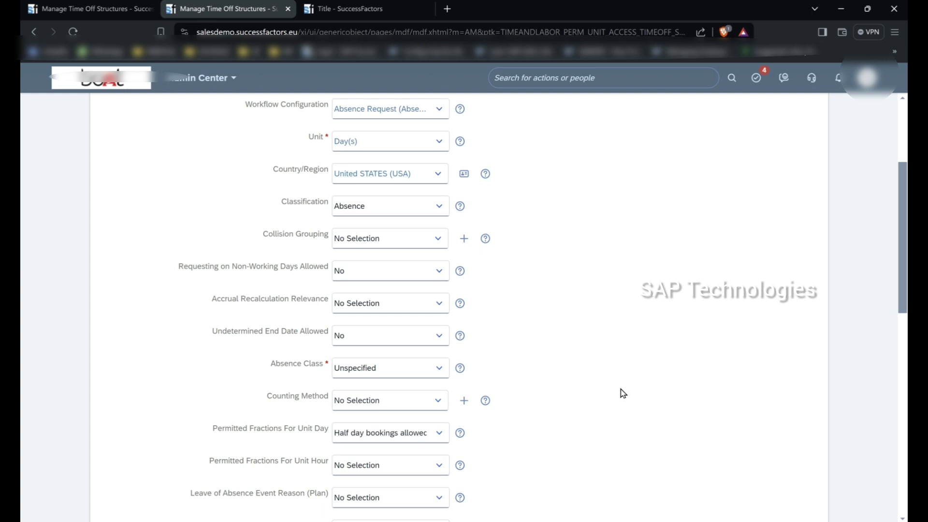
{"action": "left_click", "coordinate": [441, 436]}
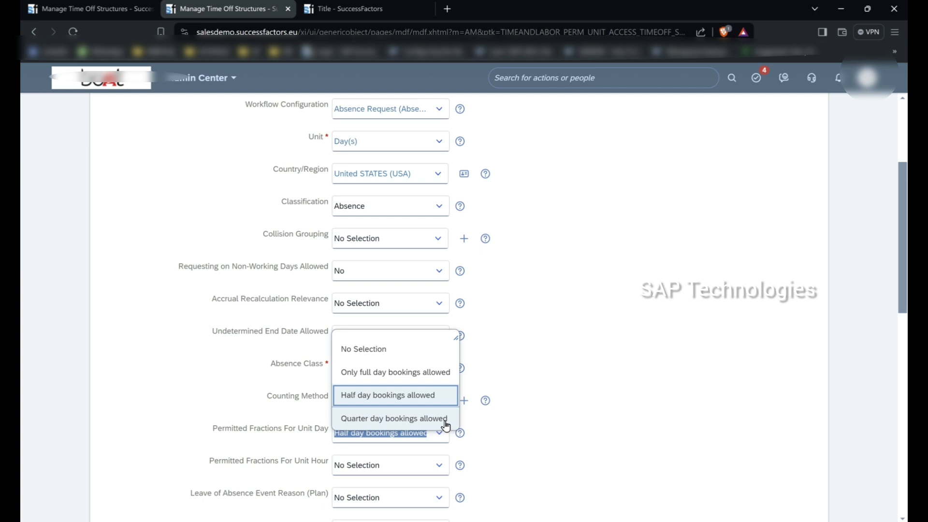
Reselect Half day bookings allowed as the new time type's permitted fractions for unit day.
{"action": "left_click", "coordinate": [527, 312]}
{"action": "scroll", "coordinate": [525, 311], "scroll_direction": "up", "scroll_amount": 3}
{"action": "scroll", "coordinate": [442, 393], "scroll_direction": "down", "scroll_amount": 9}
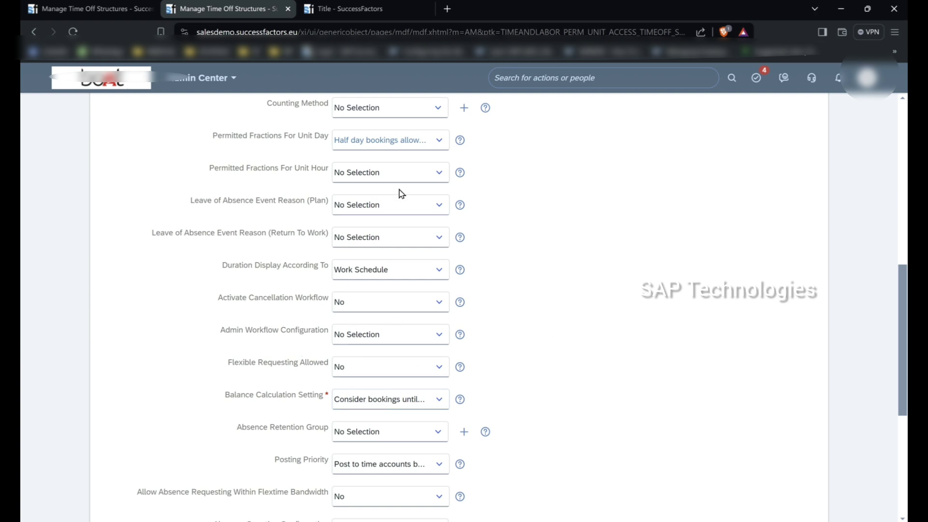
{"action": "left_click", "coordinate": [437, 145]}
{"action": "left_click", "coordinate": [381, 209]}
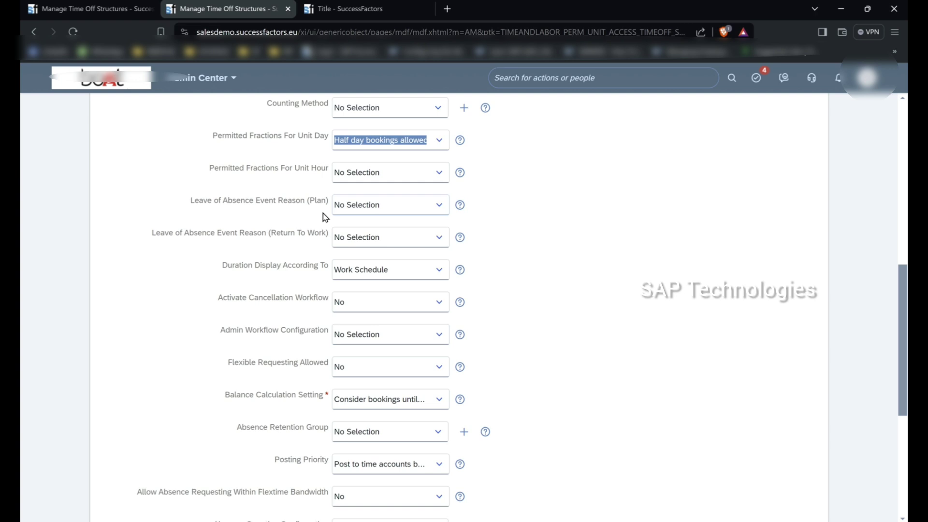
{"action": "left_click", "coordinate": [627, 193]}
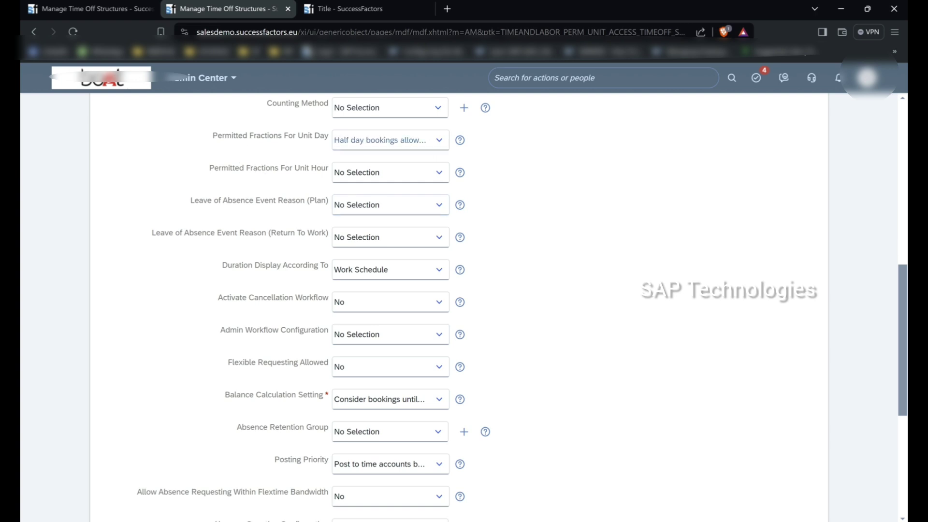
Choose Work Schedule as the basis for the time type's duration display.
{"action": "scroll", "coordinate": [865, 288], "scroll_direction": "down", "scroll_amount": 1}
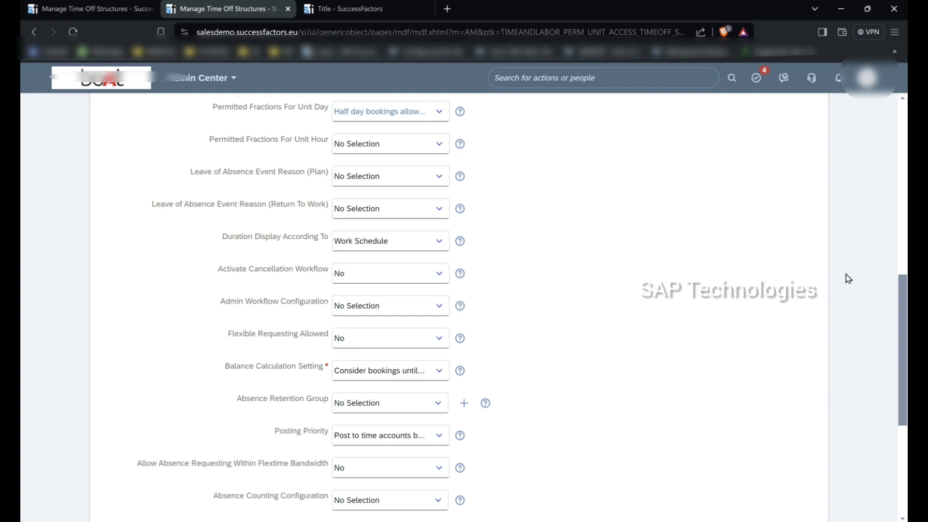
{"action": "right_click", "coordinate": [254, 248]}
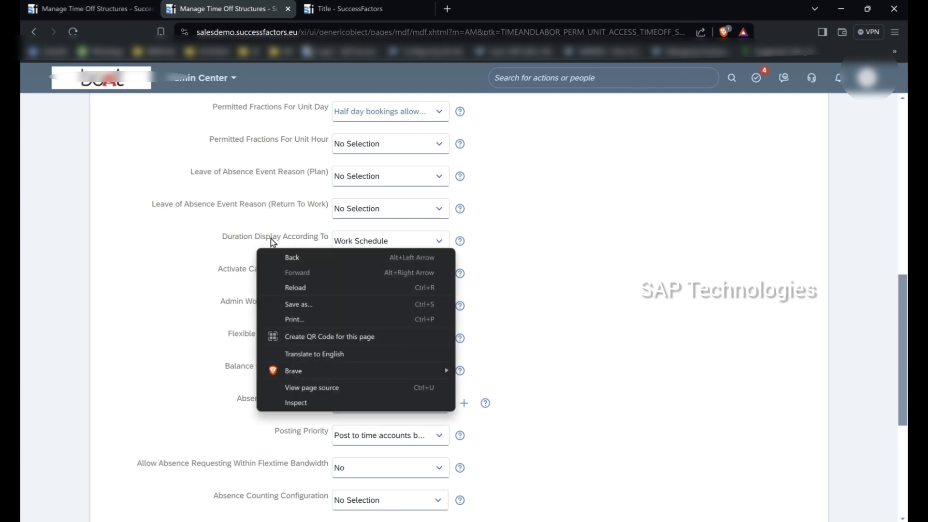
{"action": "left_click", "coordinate": [271, 239]}
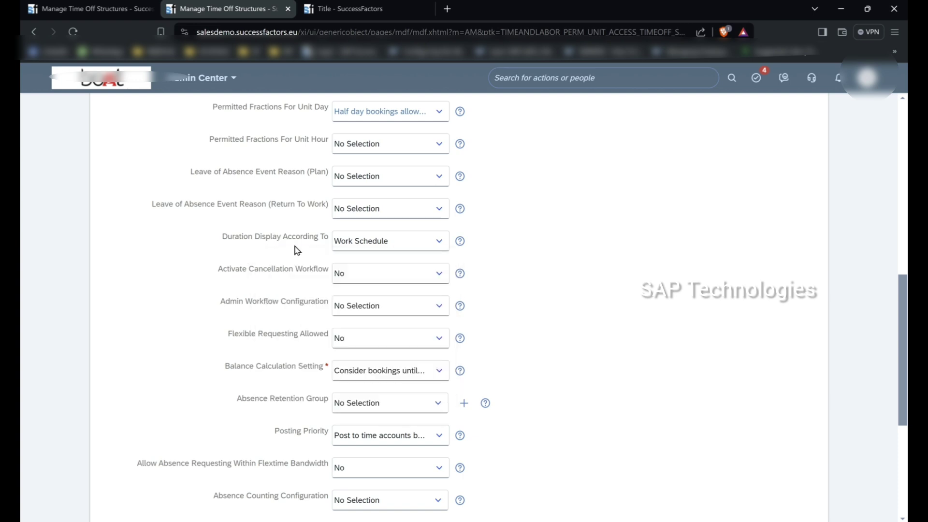
{"action": "left_click", "coordinate": [440, 241]}
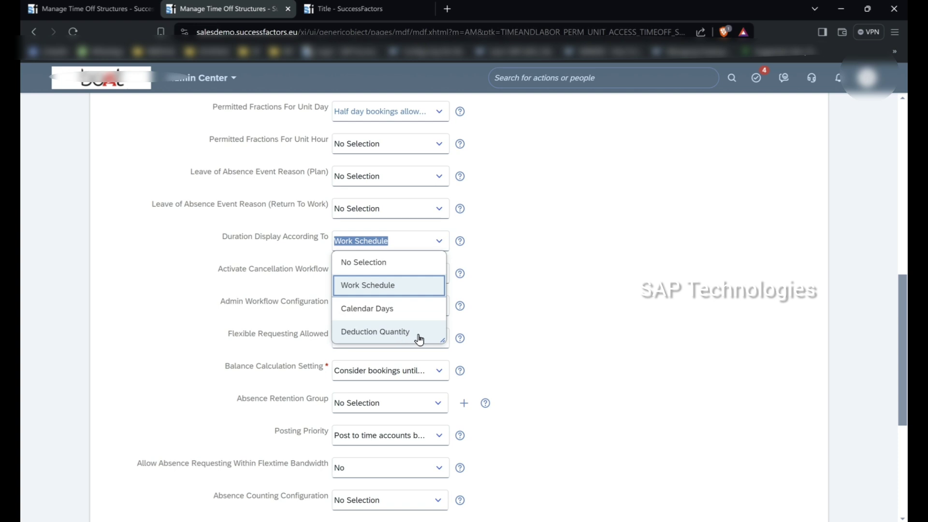
{"action": "left_click", "coordinate": [414, 285]}
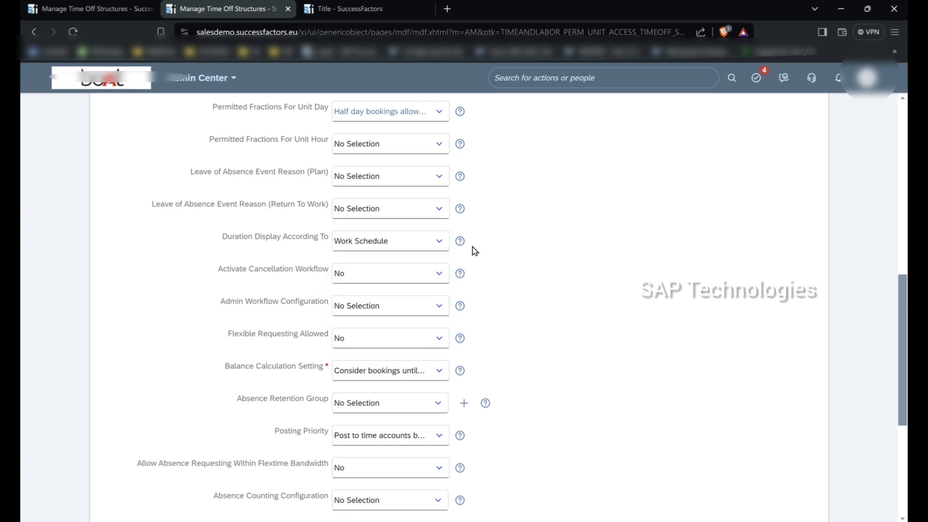
Read the help text for Duration Display According To and examine the field's available options.
{"action": "left_click", "coordinate": [460, 241]}
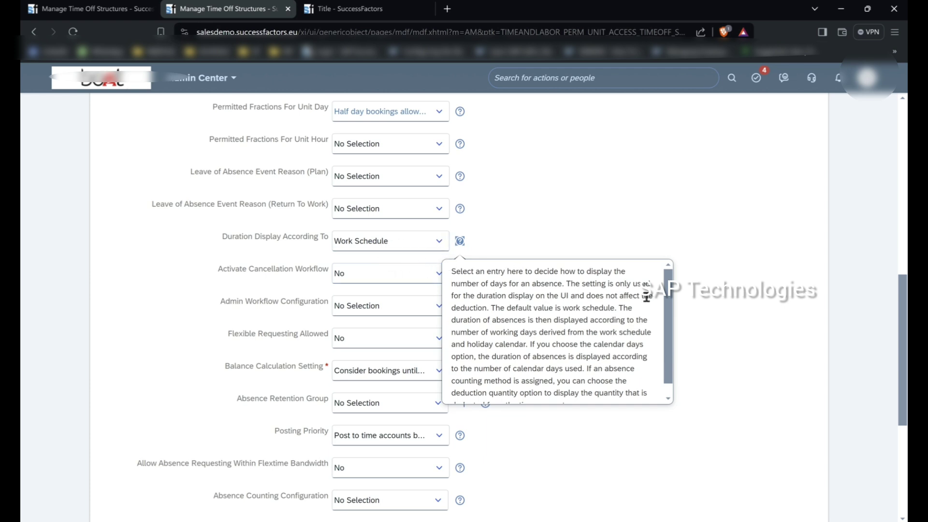
{"action": "scroll", "coordinate": [673, 324], "scroll_direction": "down", "scroll_amount": 1}
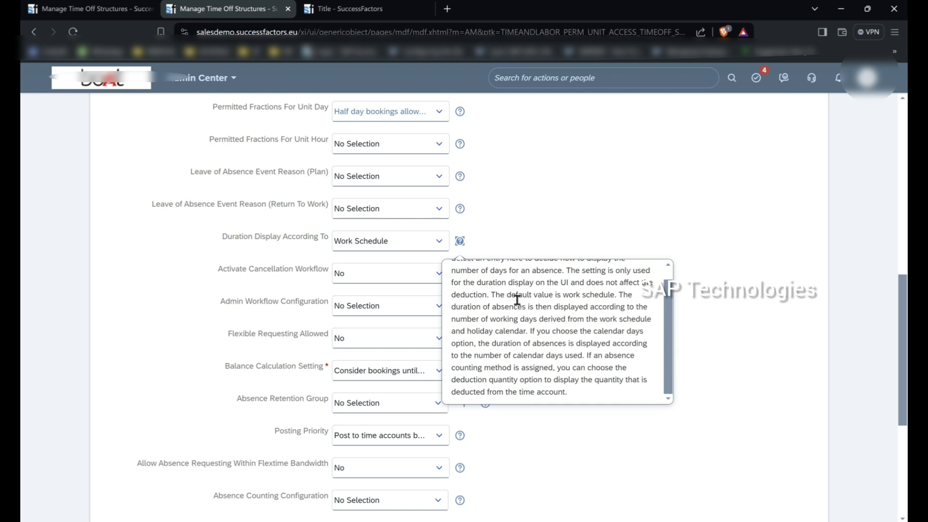
{"action": "left_click_drag", "start_coordinate": [511, 298], "coordinate": [608, 299]}
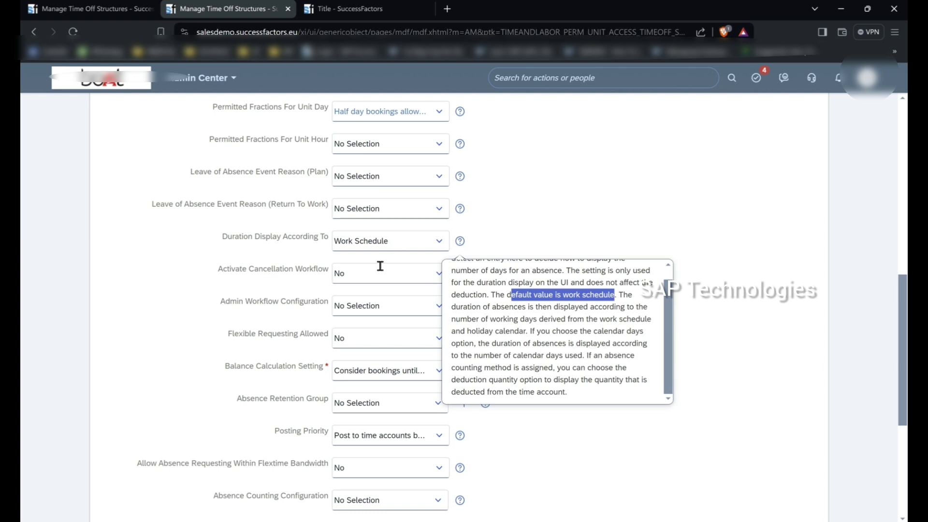
{"action": "left_click", "coordinate": [570, 229]}
{"action": "left_click", "coordinate": [439, 246]}
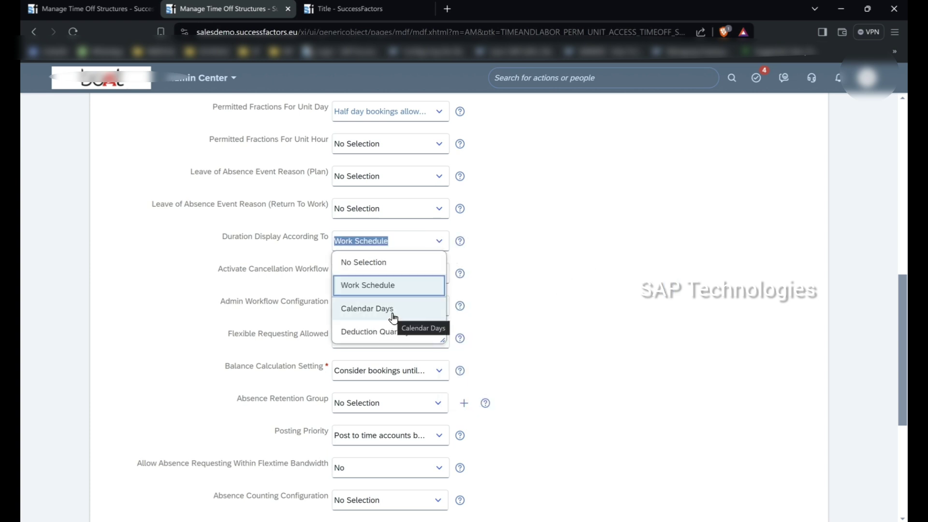
{"action": "left_click", "coordinate": [592, 273]}
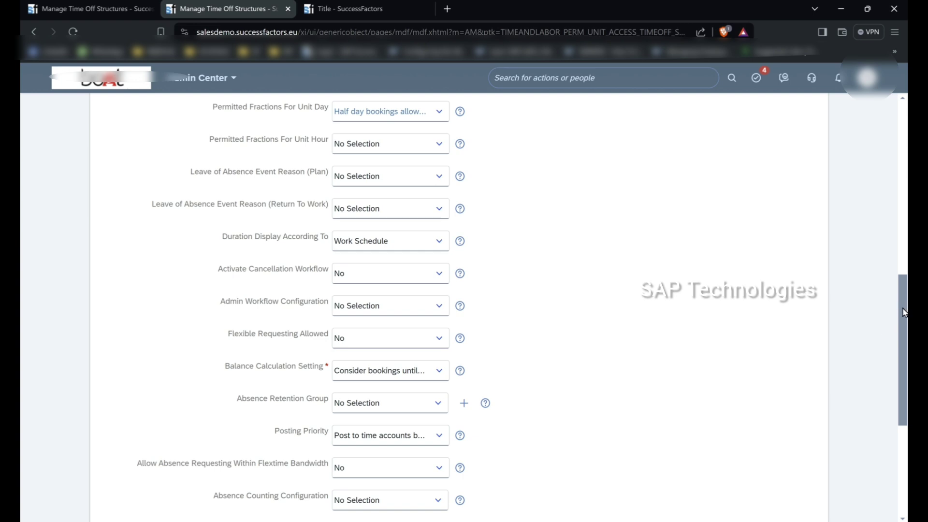
Examine the available options for Balance Calculation Setting and Posting Priority without changing them.
{"action": "left_click_drag", "start_coordinate": [904, 312], "coordinate": [904, 386]}
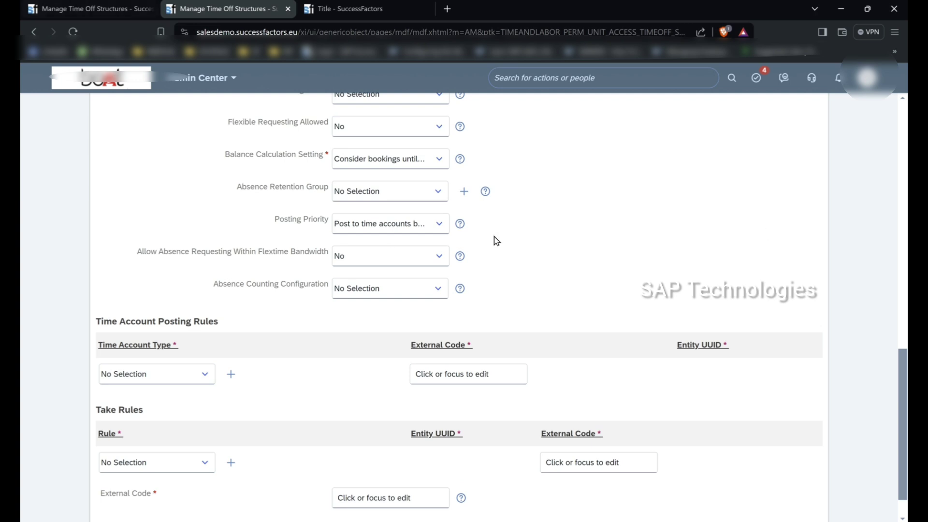
{"action": "left_click", "coordinate": [440, 161]}
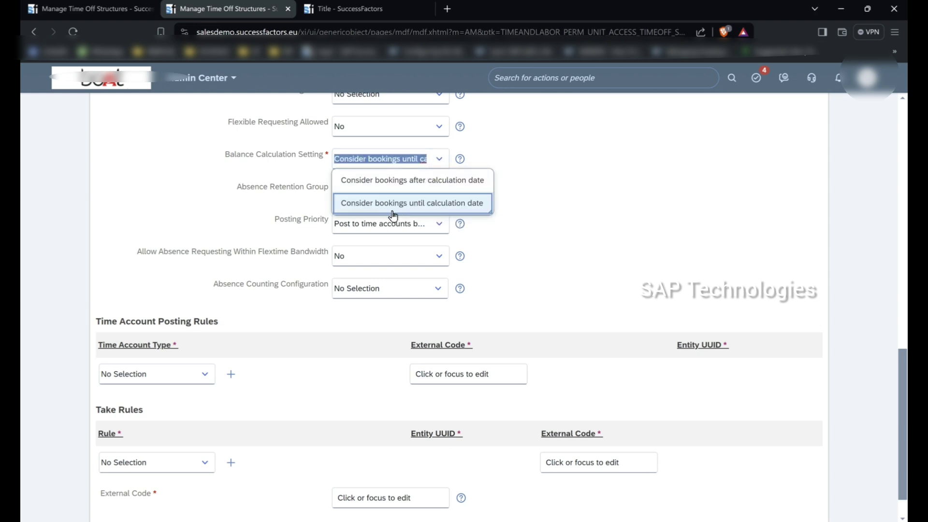
{"action": "left_click", "coordinate": [607, 186]}
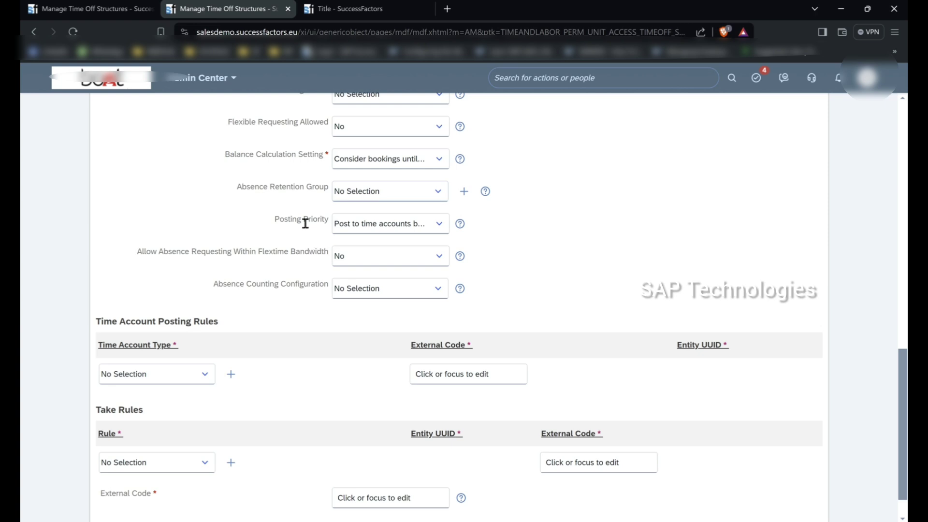
{"action": "left_click", "coordinate": [448, 226]}
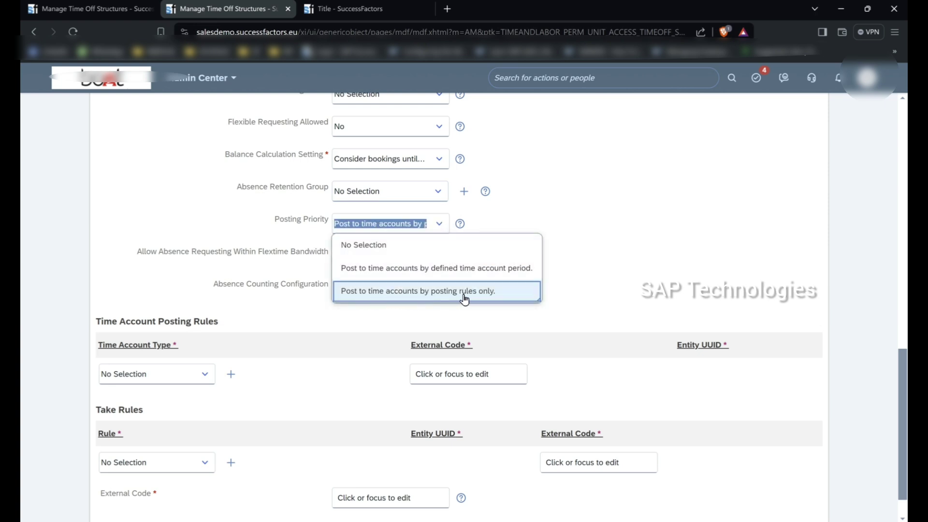
{"action": "left_click", "coordinate": [643, 201]}
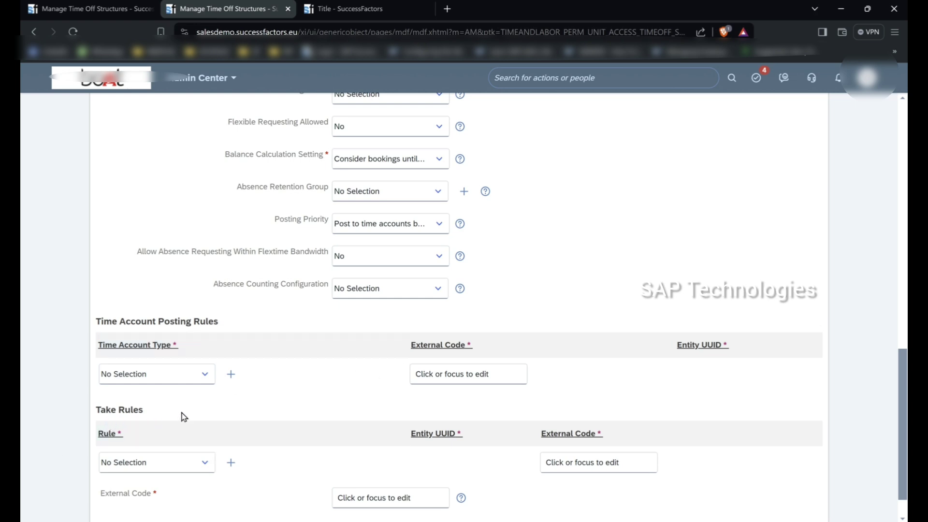
Look through the rules available for the time type's Take Rules without selecting one.
{"action": "left_click", "coordinate": [205, 463]}
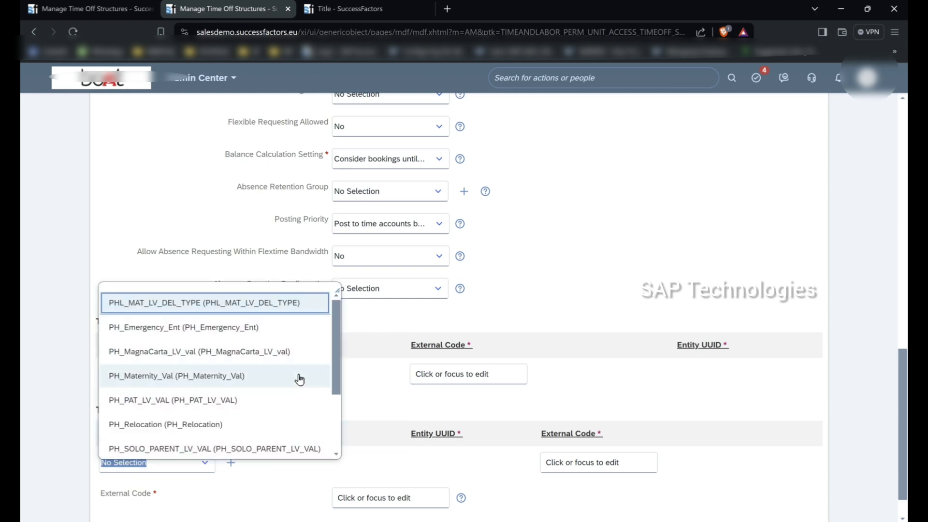
{"action": "scroll", "coordinate": [335, 345], "scroll_direction": "down", "scroll_amount": 3}
{"action": "scroll", "coordinate": [290, 387], "scroll_direction": "up", "scroll_amount": 3}
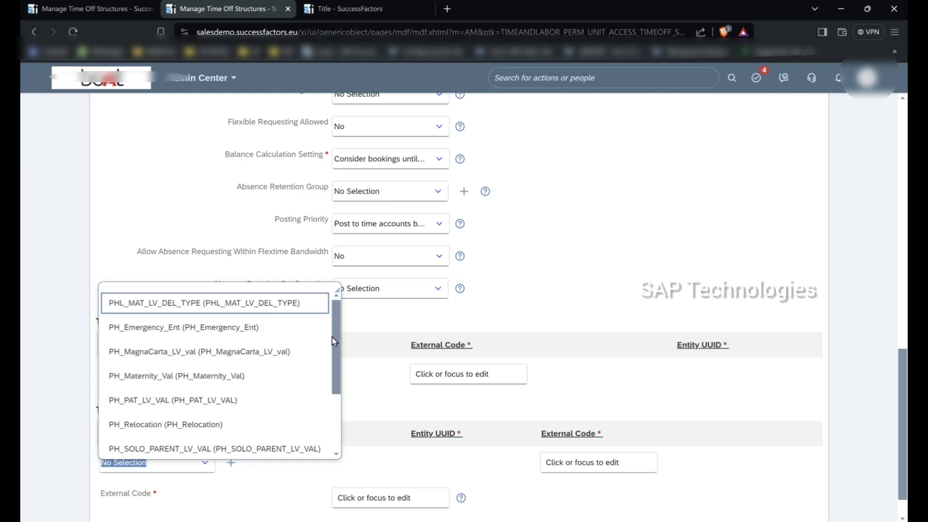
{"action": "left_click", "coordinate": [35, 423]}
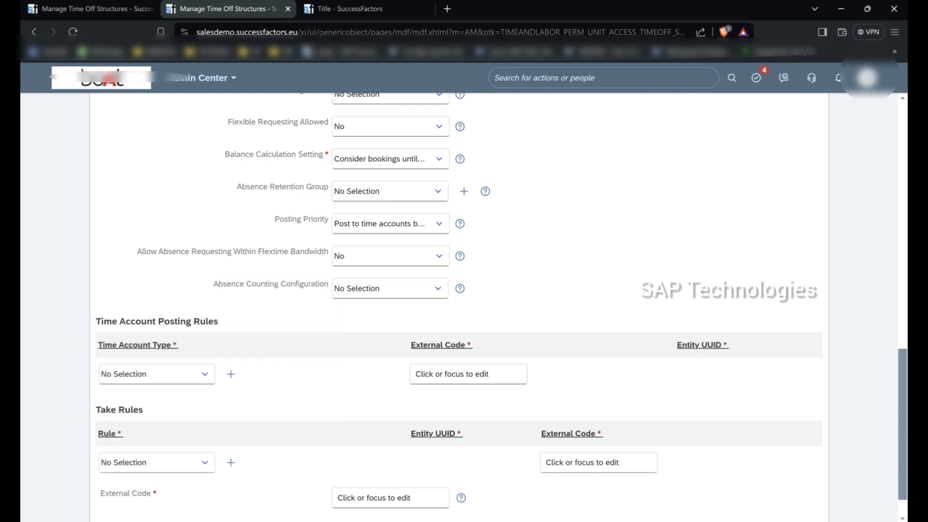
Set the time type's own external code to SickLUSA.
{"action": "scroll", "coordinate": [904, 433], "scroll_direction": "down", "scroll_amount": 2}
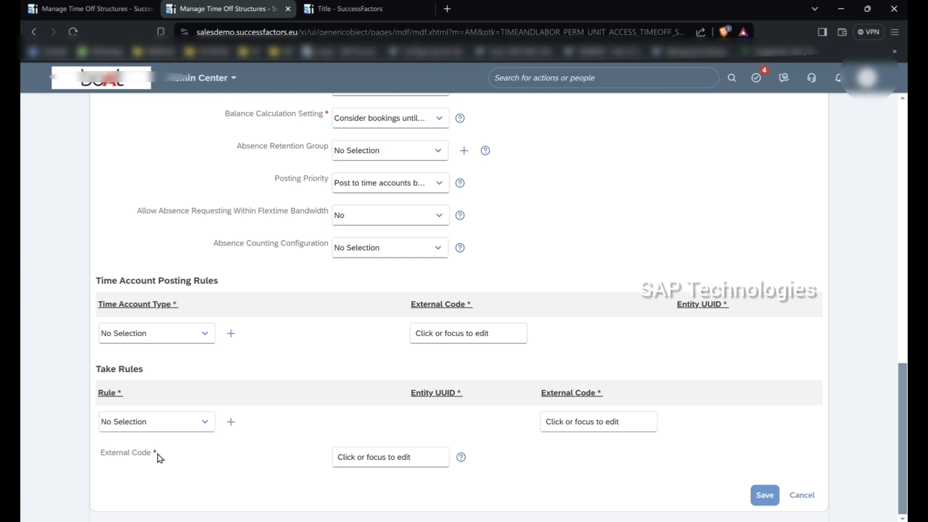
{"action": "left_click", "coordinate": [358, 459]}
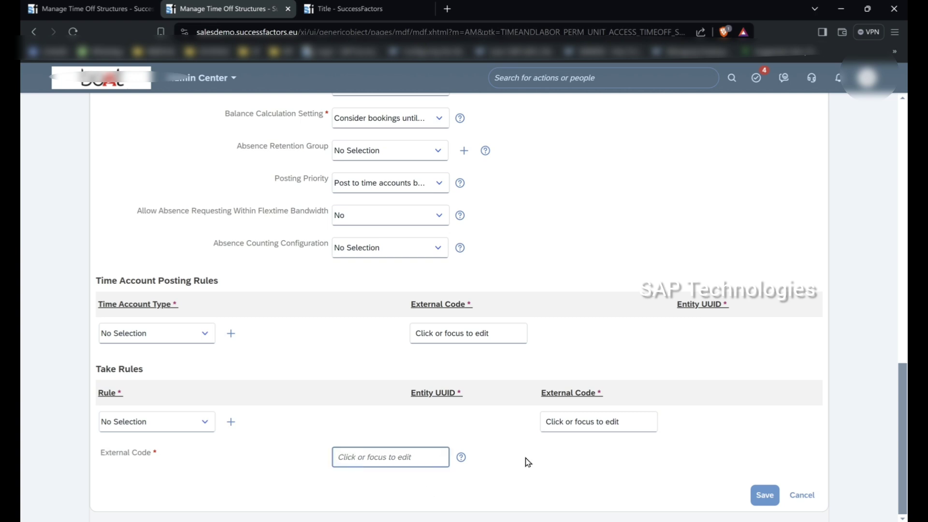
{"action": "type", "text": "SickL"}
{"action": "type", "text": "USA"}
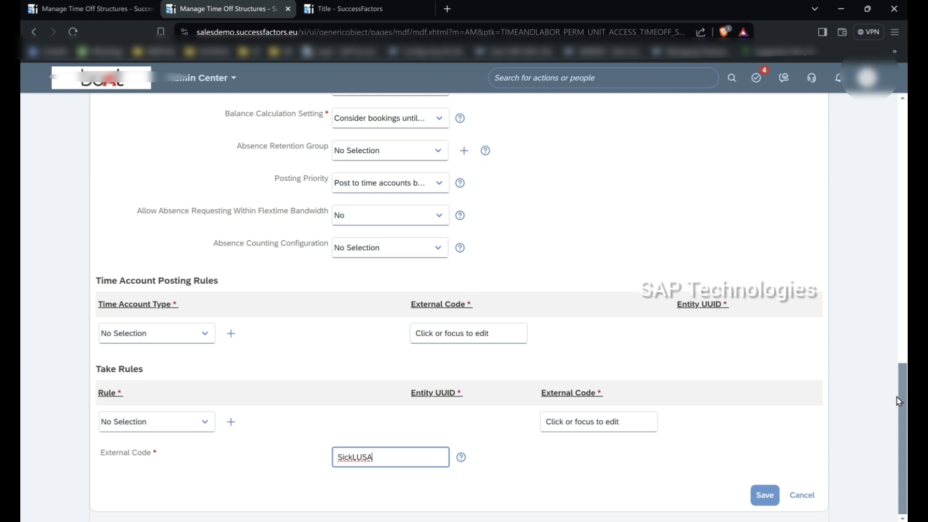
Review the SickLeaveUSA time type's entries, save the record and check its generated Entity UUID.
{"action": "left_click_drag", "start_coordinate": [903, 395], "coordinate": [900, 117]}
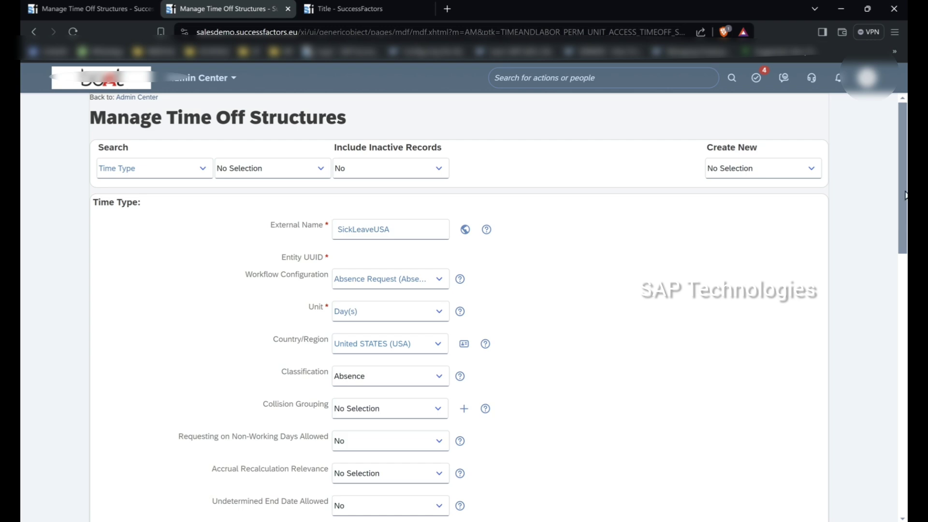
{"action": "scroll", "coordinate": [905, 195], "scroll_direction": "down", "scroll_amount": 13}
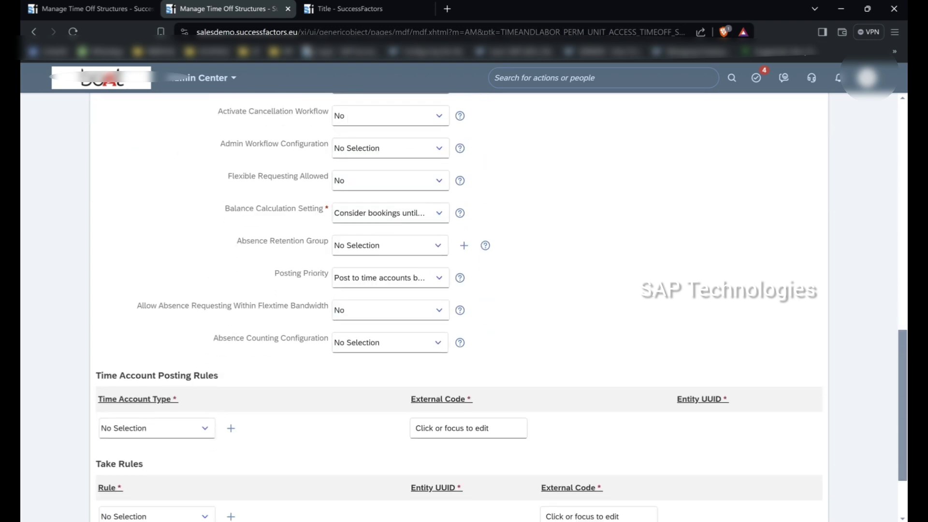
{"action": "scroll", "coordinate": [904, 424], "scroll_direction": "down", "scroll_amount": 2}
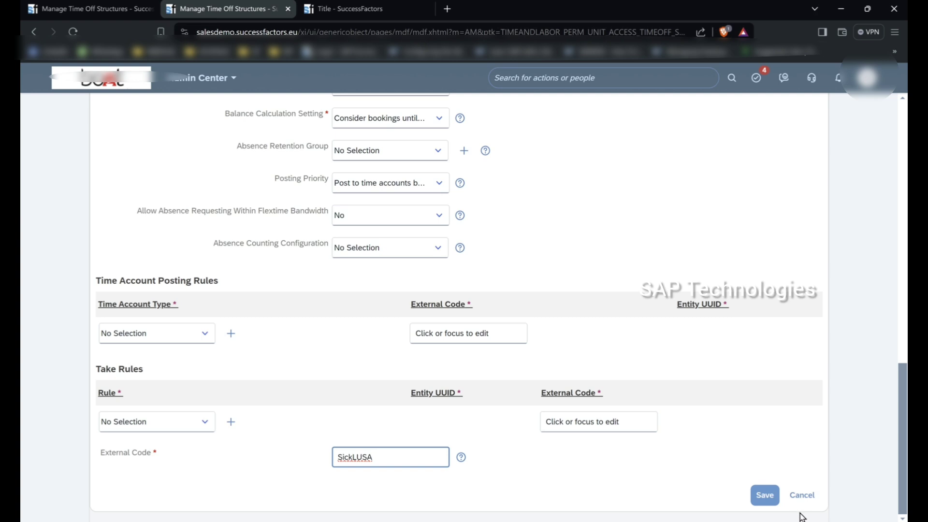
{"action": "left_click", "coordinate": [764, 498]}
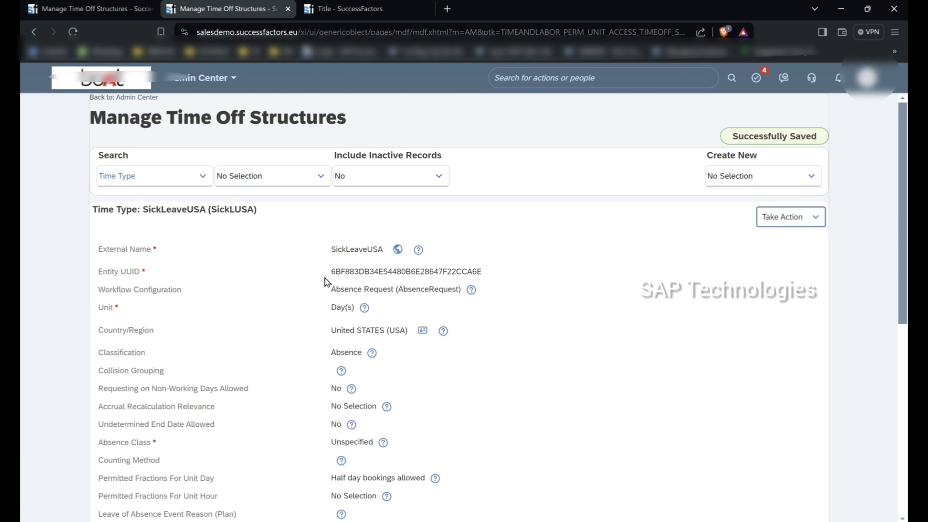
{"action": "double_click", "coordinate": [420, 272]}
{"action": "left_click", "coordinate": [556, 320]}
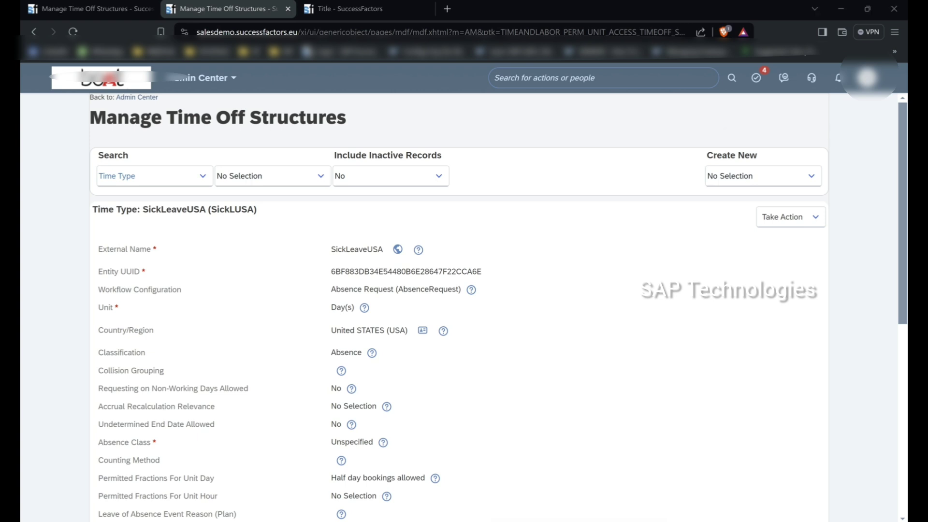
Check the Time Types slide in LibreOffice Impress, return to SuccessFactors and create a new Time Type record, opening its external name for editing.
{"action": "key", "text": "alt+Tab"}
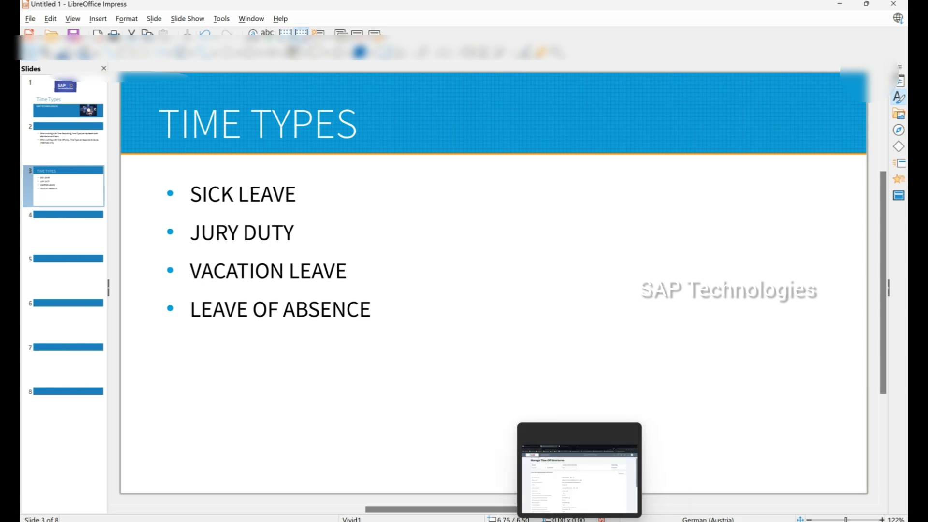
{"action": "left_click", "coordinate": [580, 521]}
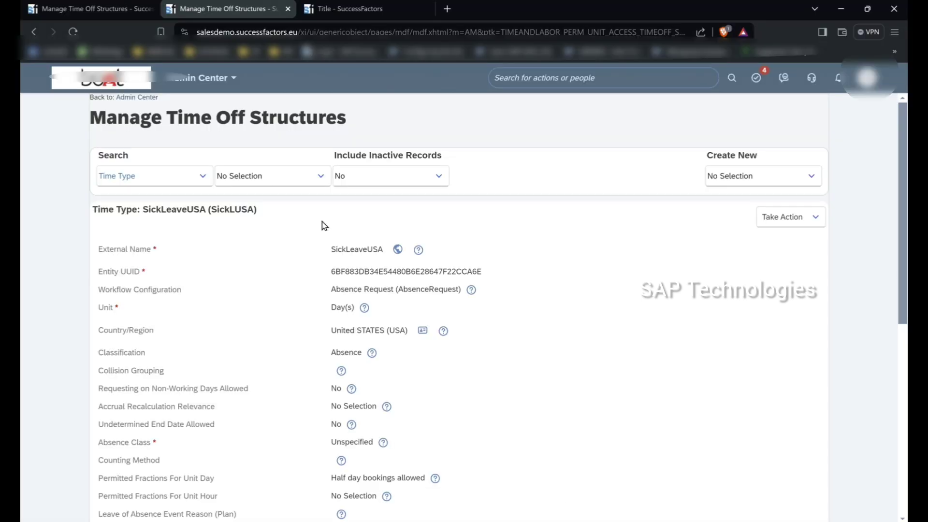
{"action": "left_click", "coordinate": [783, 176]}
{"action": "type", "text": "time tpe"}
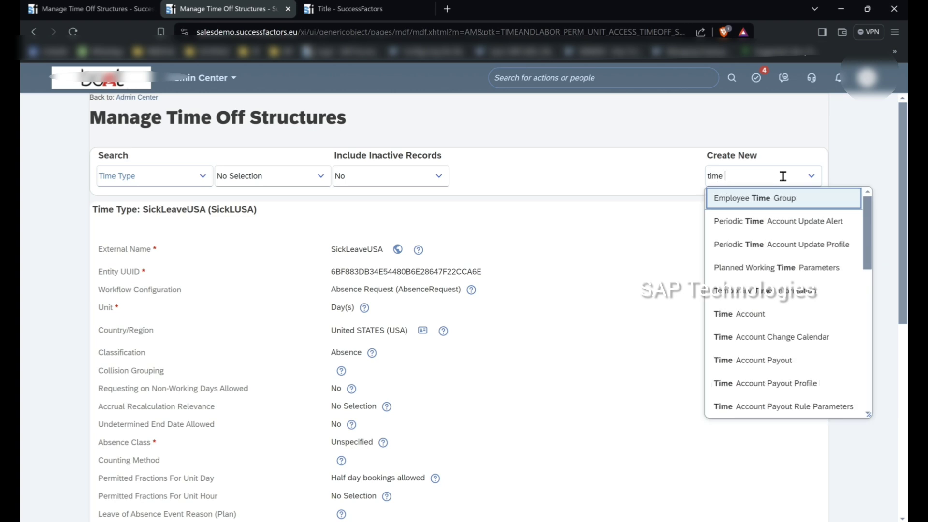
{"action": "key", "text": "BackSpace"}
{"action": "key", "text": "BackSpace"}
{"action": "type", "text": "y"}
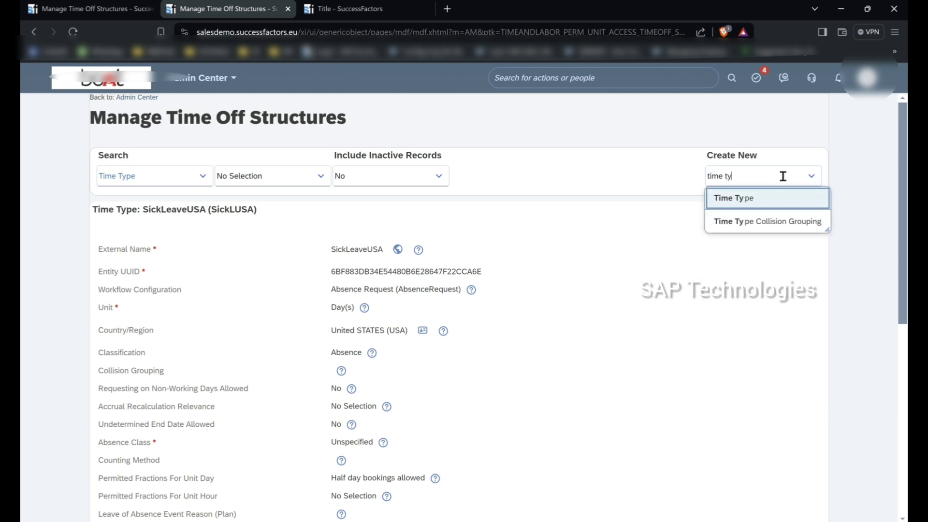
{"action": "left_click", "coordinate": [747, 199]}
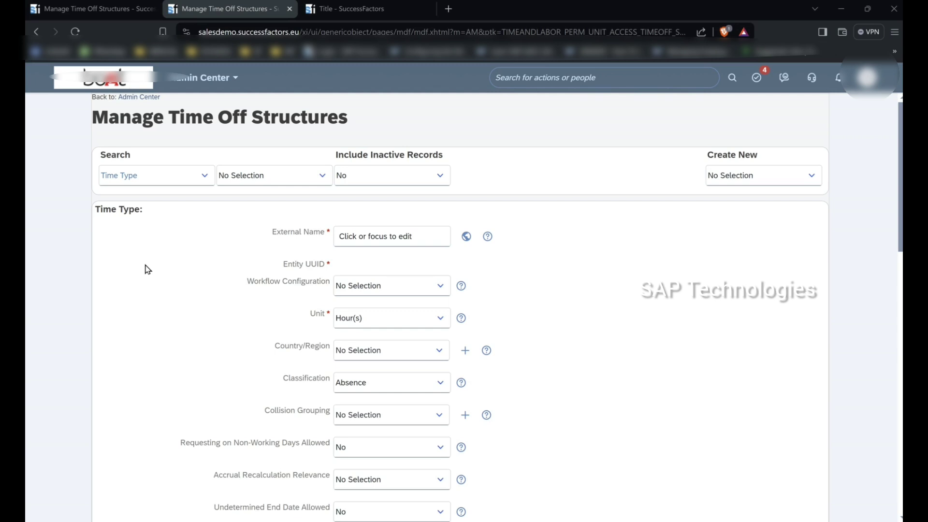
{"action": "left_click", "coordinate": [388, 238]}
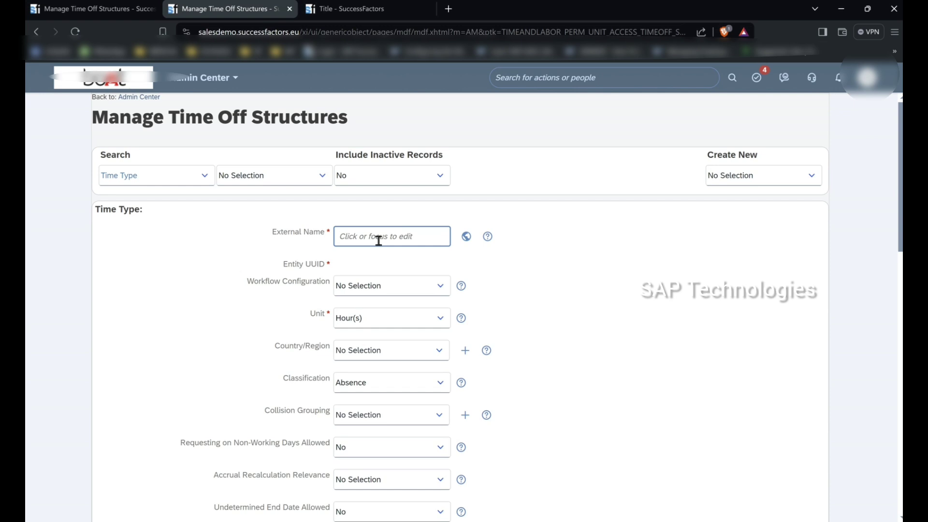
Name the new time type VacationLeaveUSA, assigning the Absence Request workflow configuration and Hour(s) as its unit.
{"action": "type", "text": "VacationLeaveUSA"}
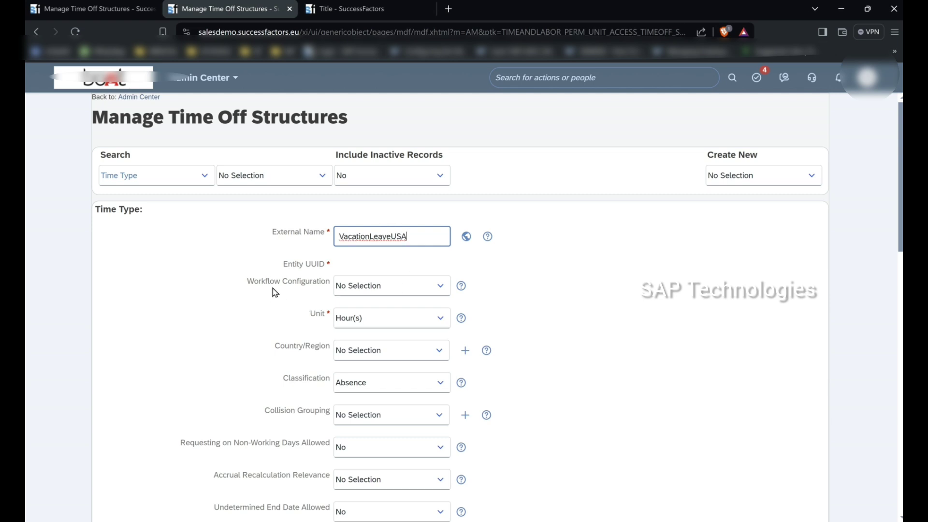
{"action": "left_click", "coordinate": [439, 290]}
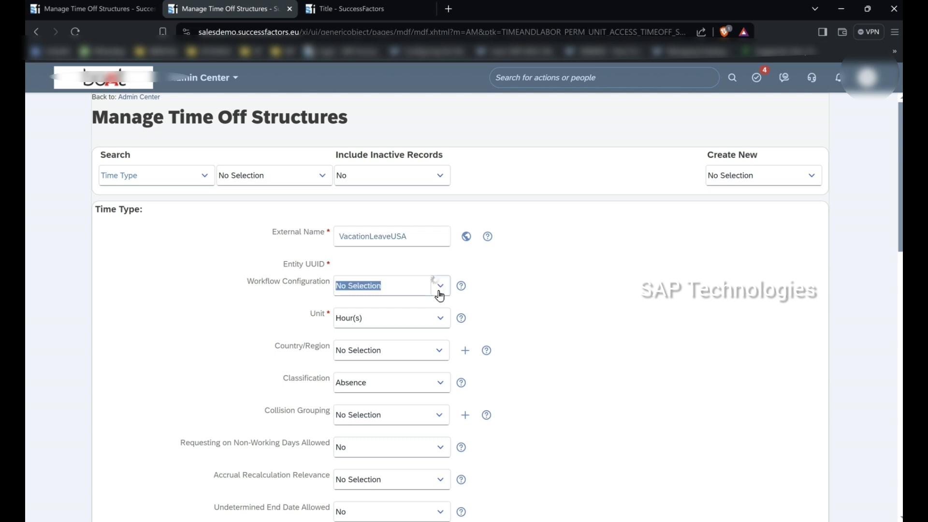
{"action": "left_click", "coordinate": [387, 308]}
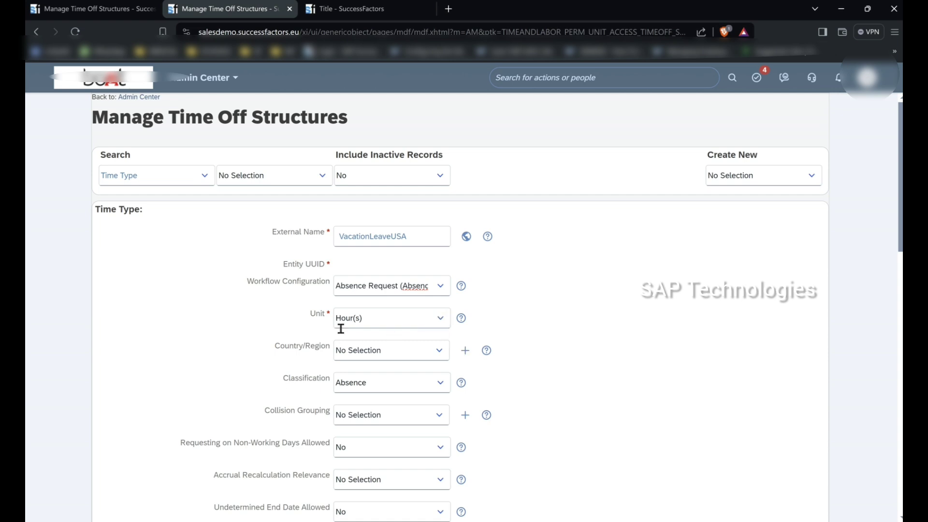
{"action": "left_click", "coordinate": [440, 322]}
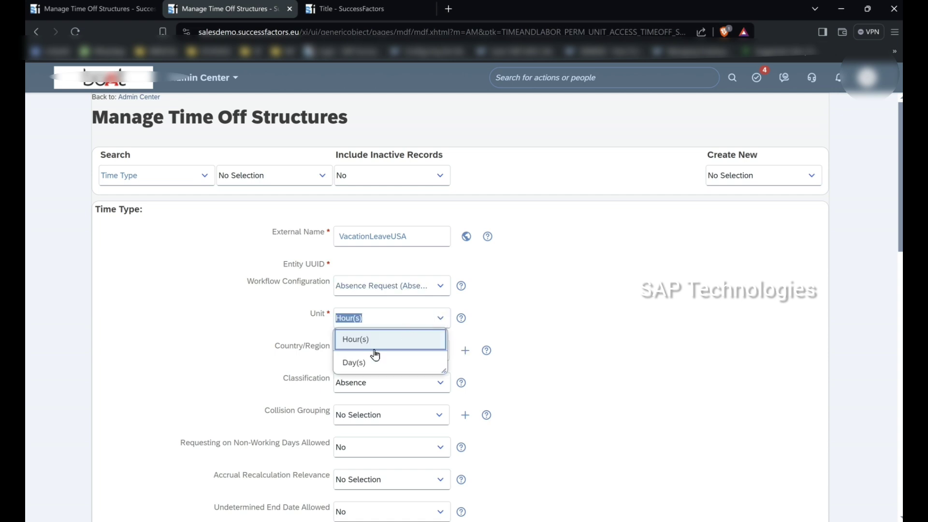
{"action": "left_click", "coordinate": [374, 341]}
{"action": "left_click", "coordinate": [701, 323]}
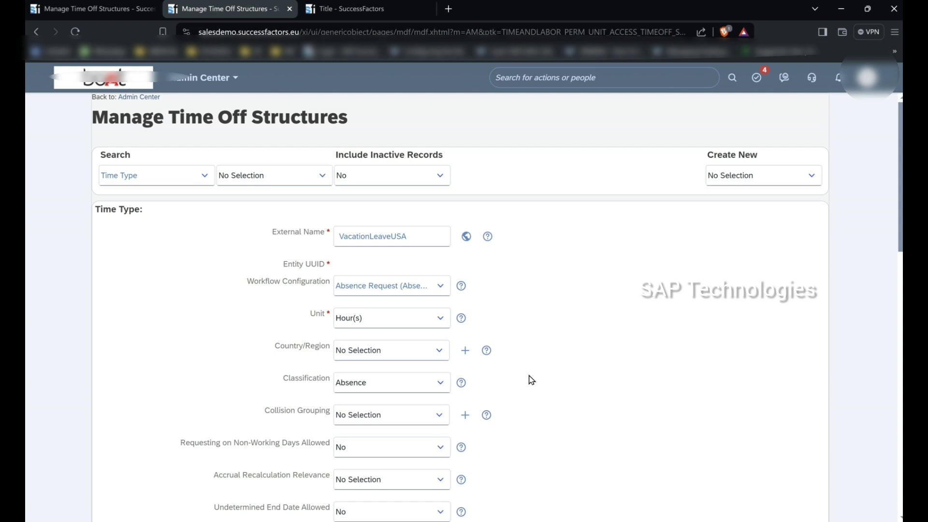
Set the time type's country to United STATES (USA) and its permitted fractions for unit hour to Full hour bookings allowed.
{"action": "left_click", "coordinate": [442, 355]}
{"action": "type", "text": "us"}
{"action": "type", "text": "a"}
{"action": "left_click", "coordinate": [384, 374]}
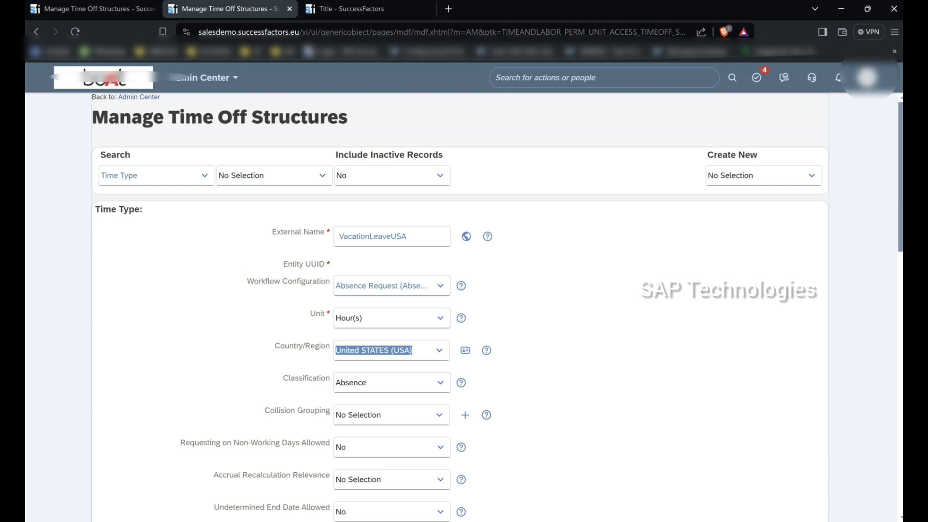
{"action": "scroll", "coordinate": [900, 240], "scroll_direction": "down", "scroll_amount": 3}
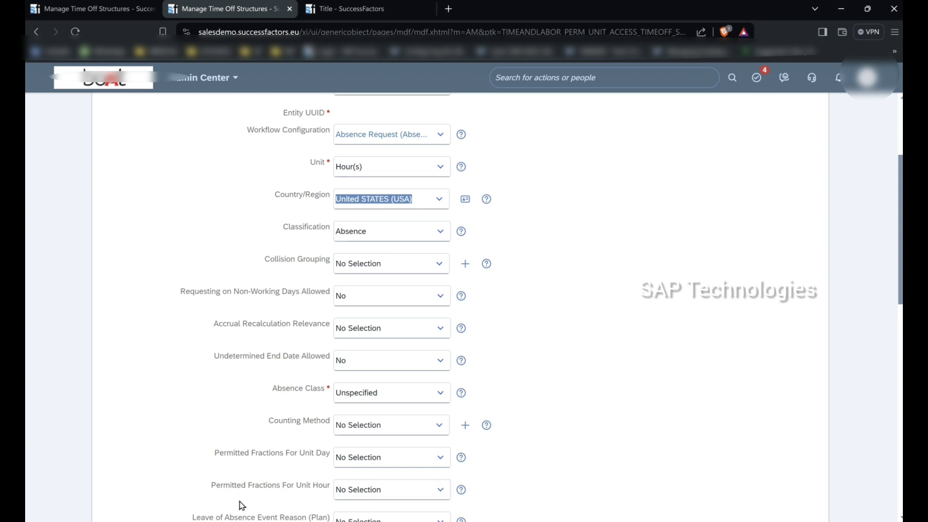
{"action": "left_click", "coordinate": [446, 496]}
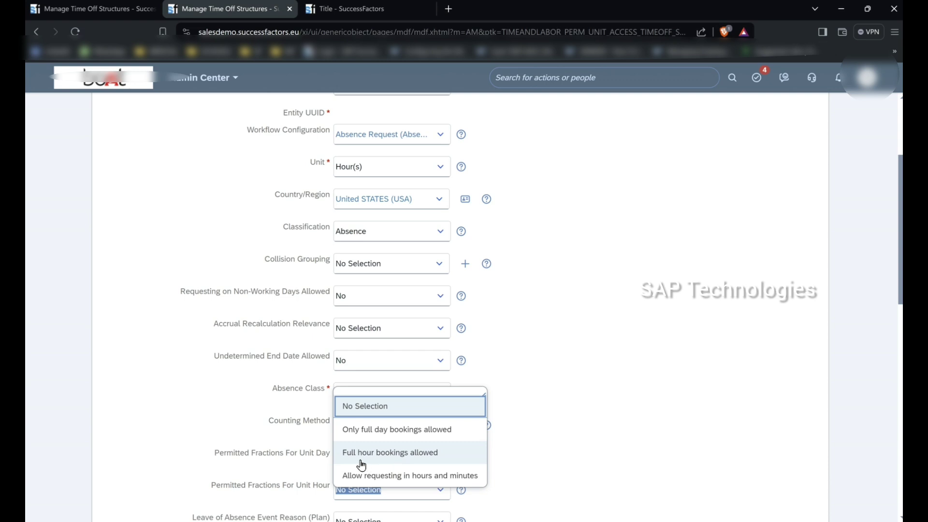
{"action": "left_click", "coordinate": [385, 455]}
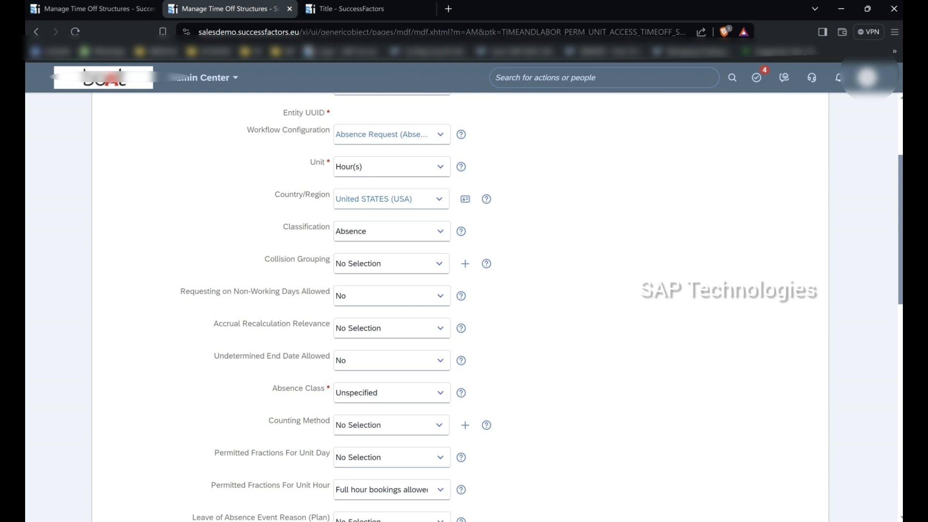
Set the time type's own external code to VacationLUSA and save the record, accepting the code's length.
{"action": "scroll", "coordinate": [901, 292], "scroll_direction": "down", "scroll_amount": 6}
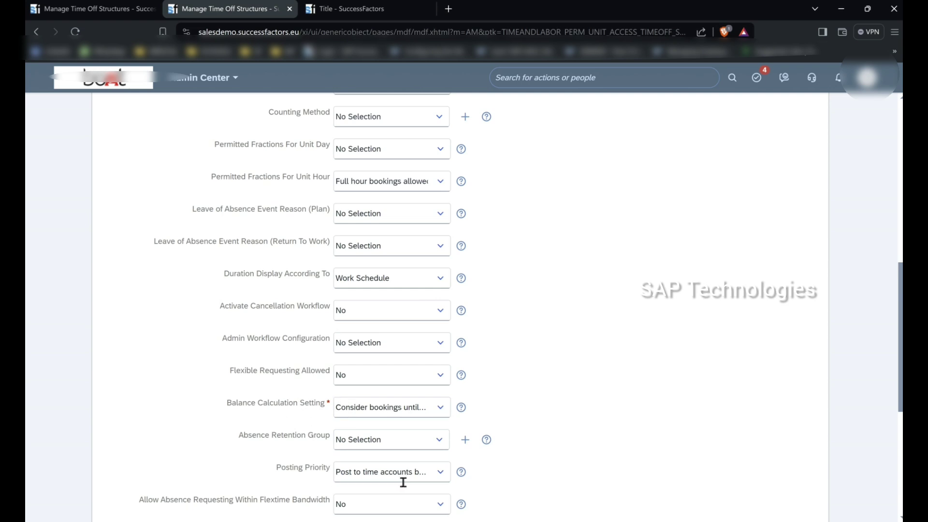
{"action": "scroll", "coordinate": [161, 489], "scroll_direction": "down", "scroll_amount": 5}
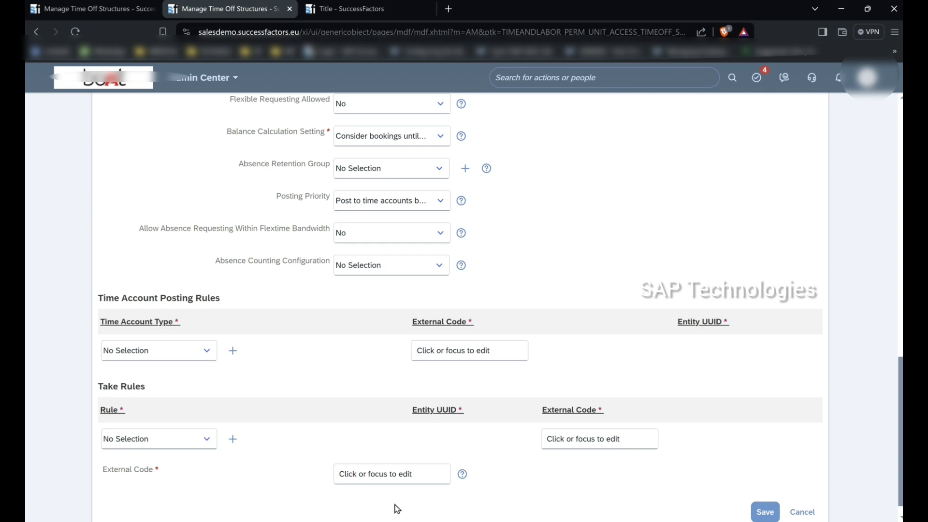
{"action": "left_click", "coordinate": [395, 475]}
{"action": "type", "text": "VacationUSA"}
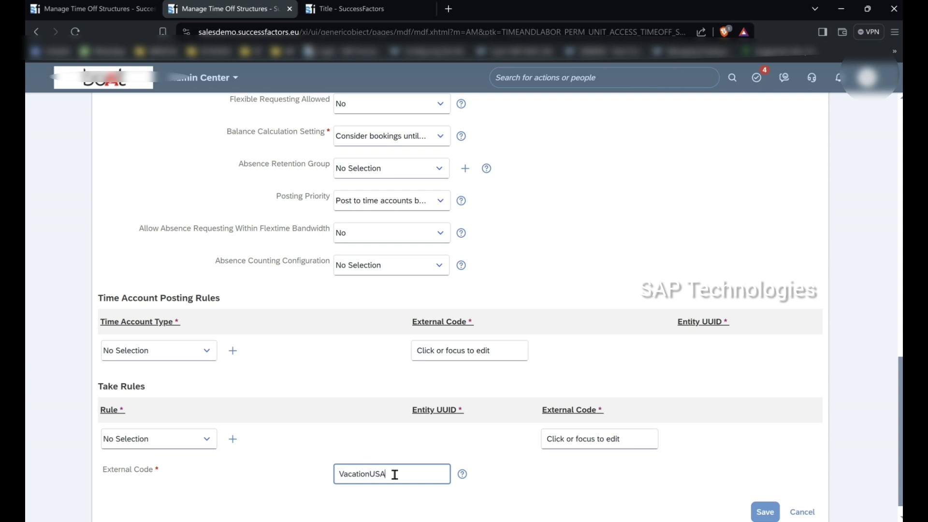
{"action": "left_click", "coordinate": [371, 479]}
{"action": "type", "text": "_"}
{"action": "left_click", "coordinate": [764, 513]}
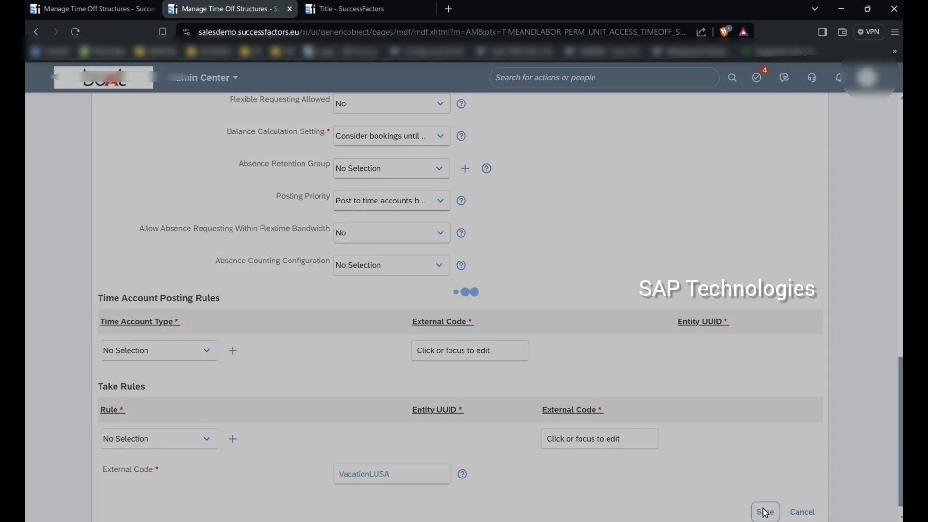
{"action": "left_click", "coordinate": [765, 512]}
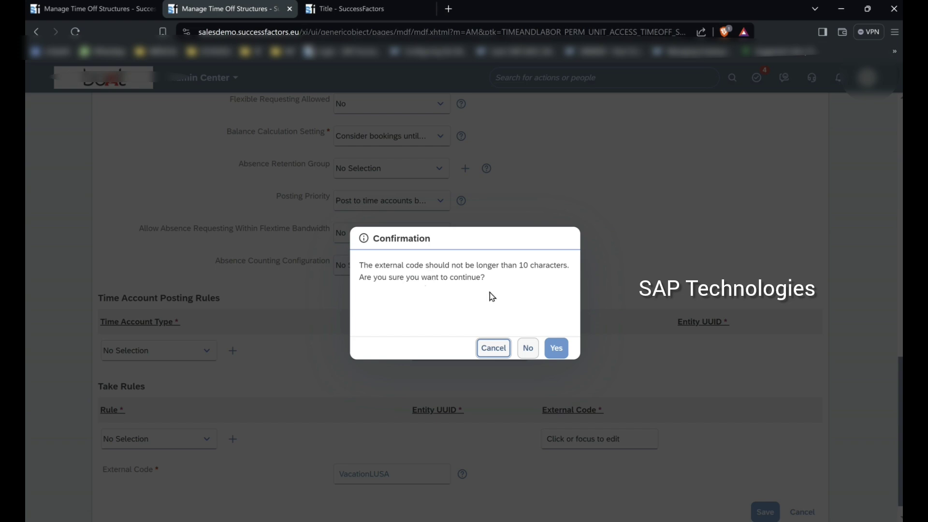
{"action": "left_click", "coordinate": [559, 349]}
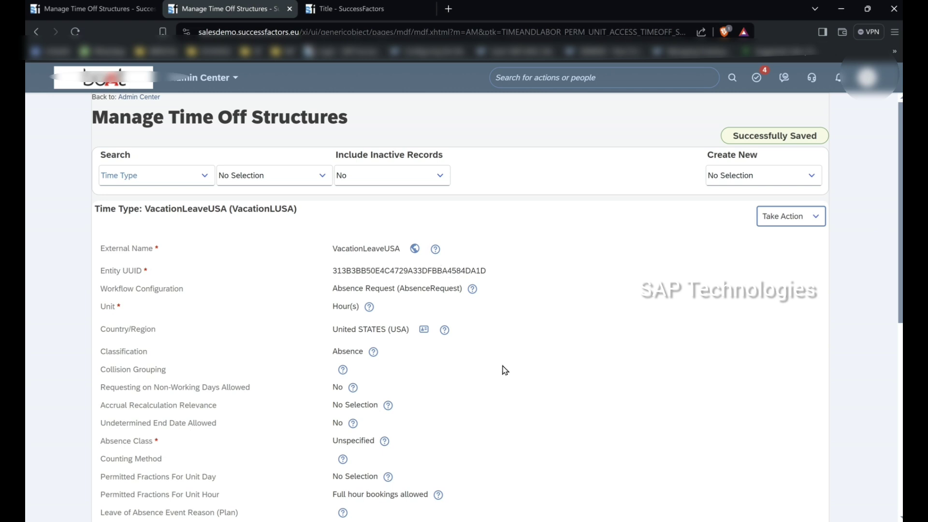
Check the Time Types slide in LibreOffice Impress, then return to SuccessFactors and create another Time Type record.
{"action": "left_click", "coordinate": [592, 462]}
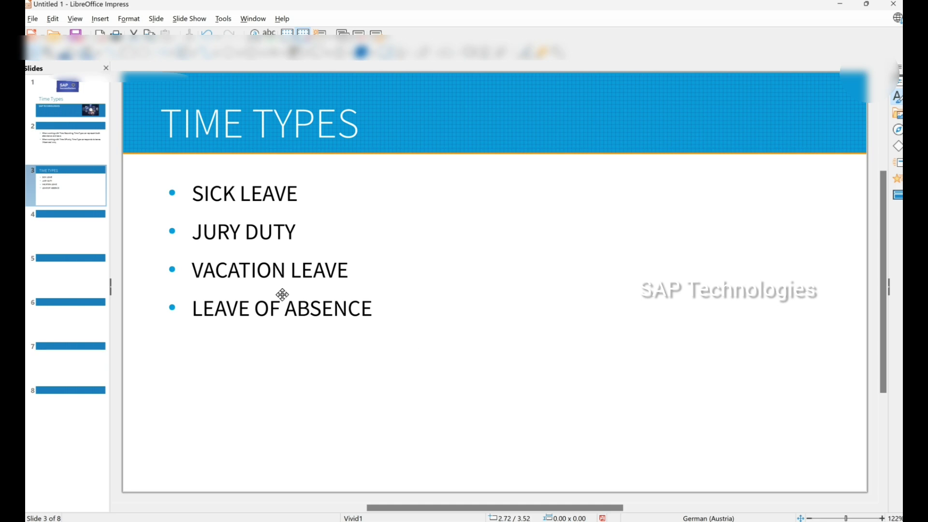
{"action": "key", "text": "alt+Tab"}
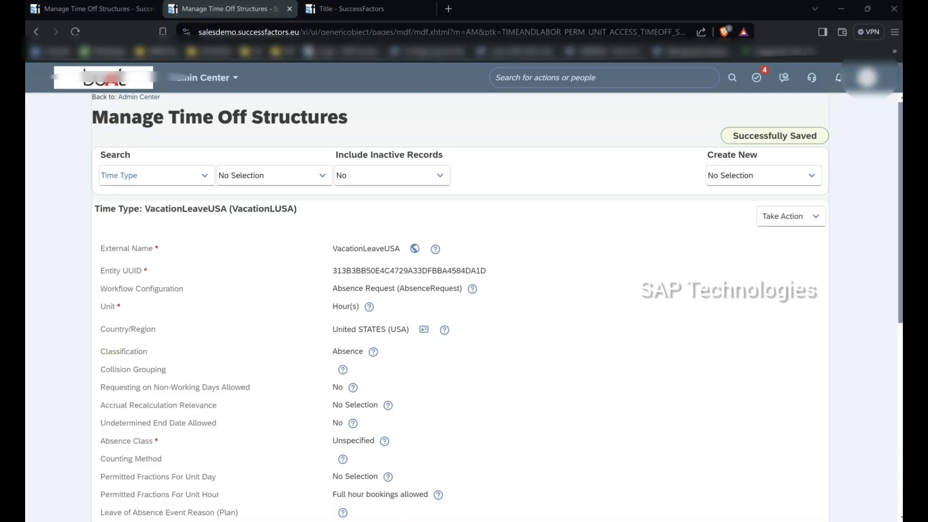
{"action": "left_click", "coordinate": [770, 177]}
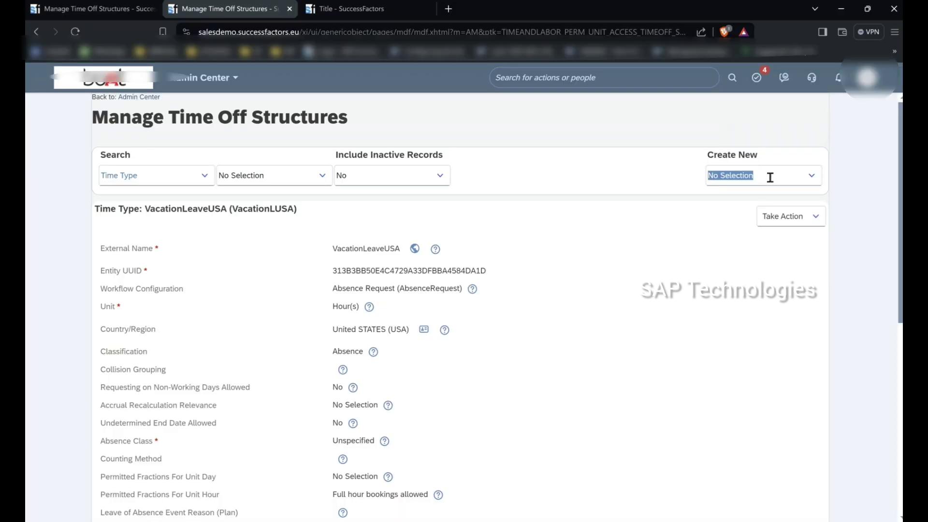
{"action": "type", "text": "tiem"}
{"action": "type", "text": "me type"}
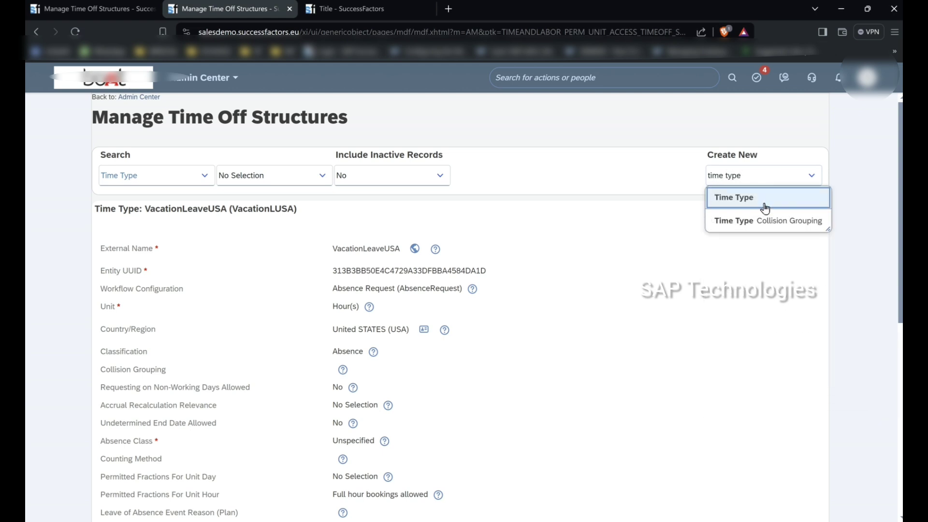
{"action": "left_click", "coordinate": [761, 197]}
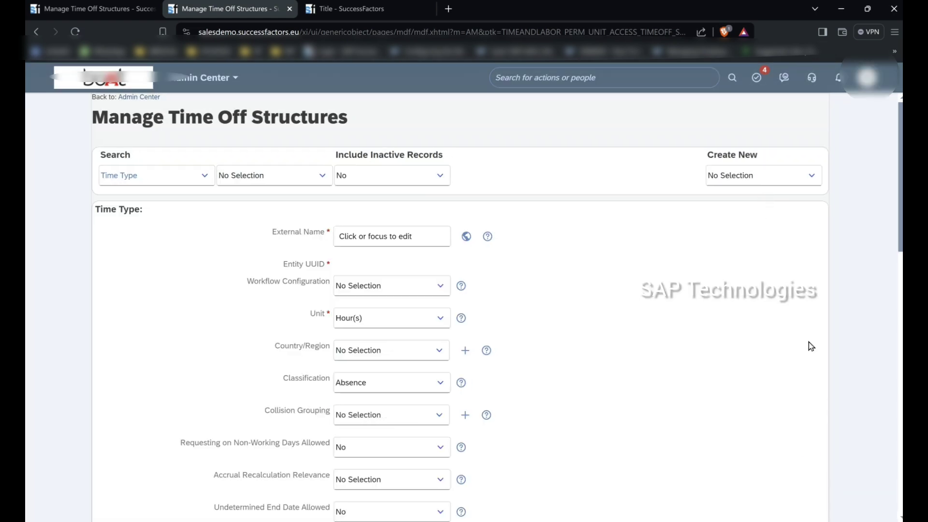
Name the new time type JuryDutyUSA, assigning the Absence Request workflow configuration and Day(s) as its unit.
{"action": "left_click", "coordinate": [376, 238]}
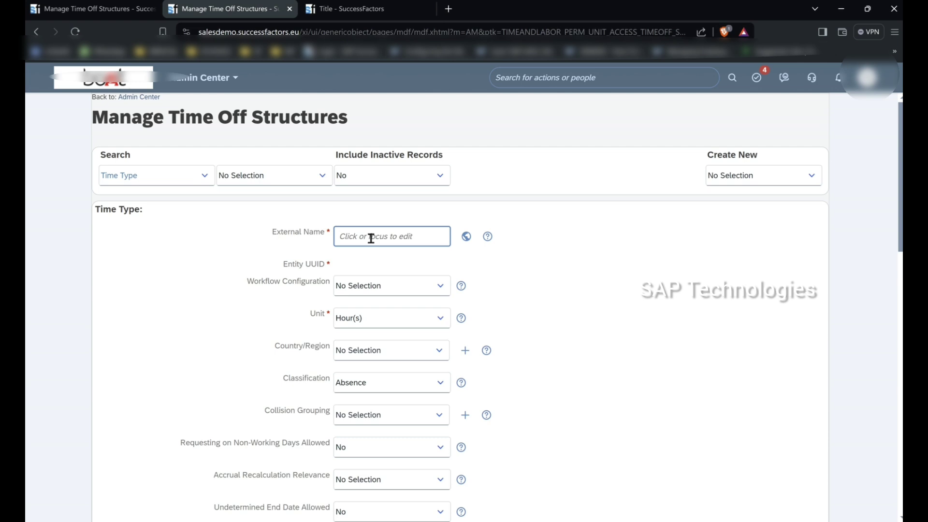
{"action": "type", "text": "JuryDutyUSA"}
{"action": "left_click", "coordinate": [440, 286]}
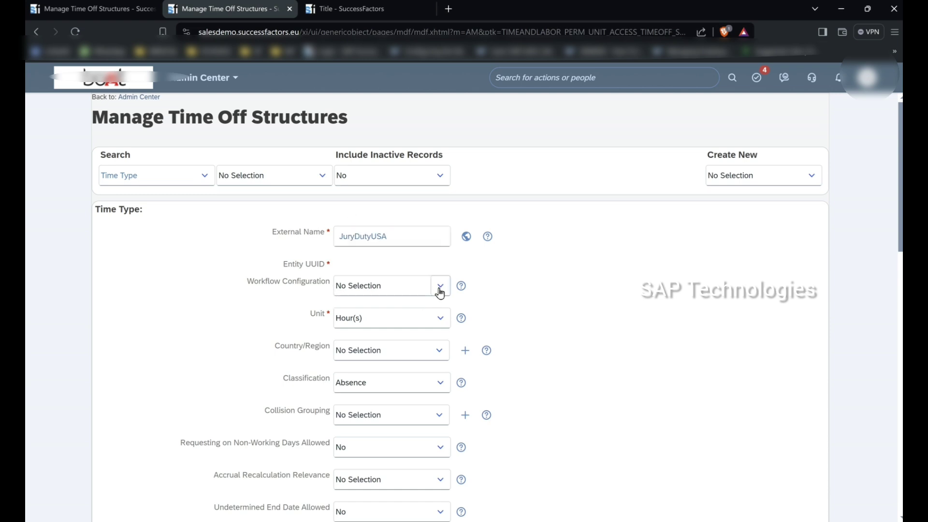
{"action": "left_click", "coordinate": [392, 320]}
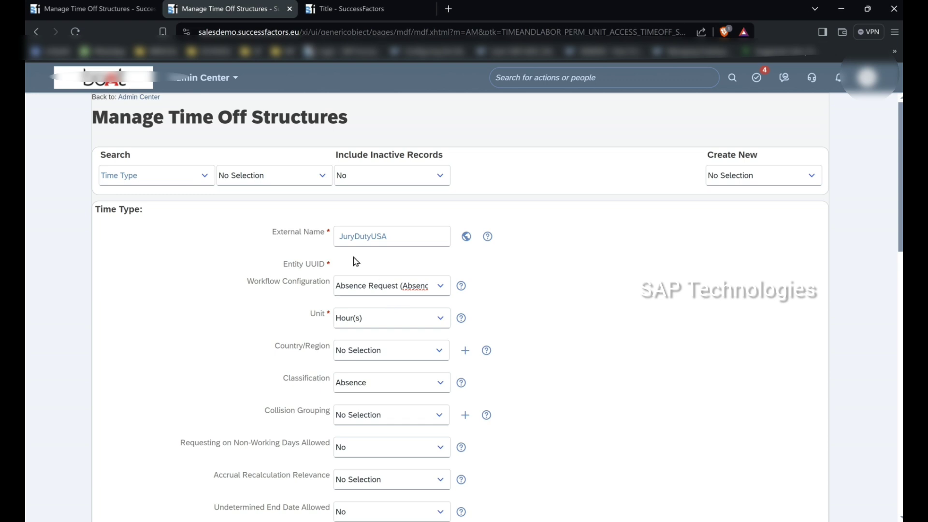
{"action": "left_click", "coordinate": [443, 358]}
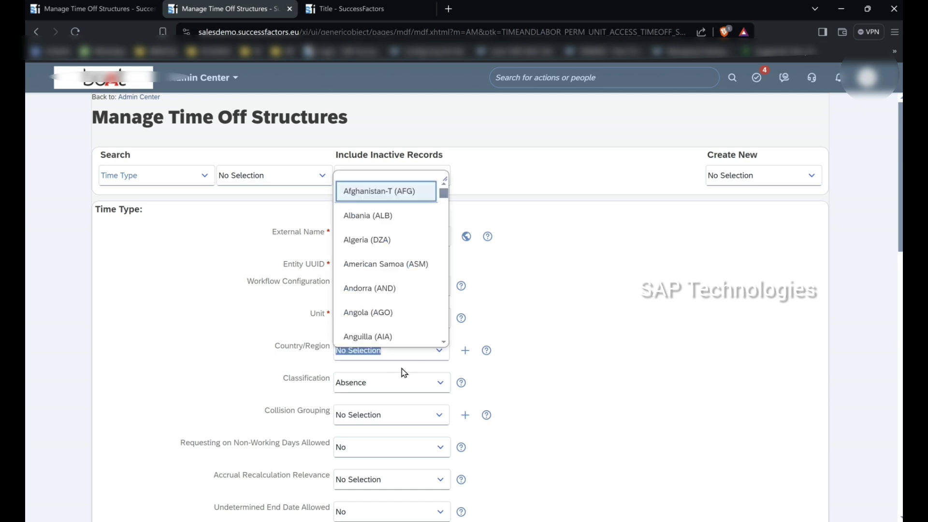
{"action": "left_click", "coordinate": [441, 324]}
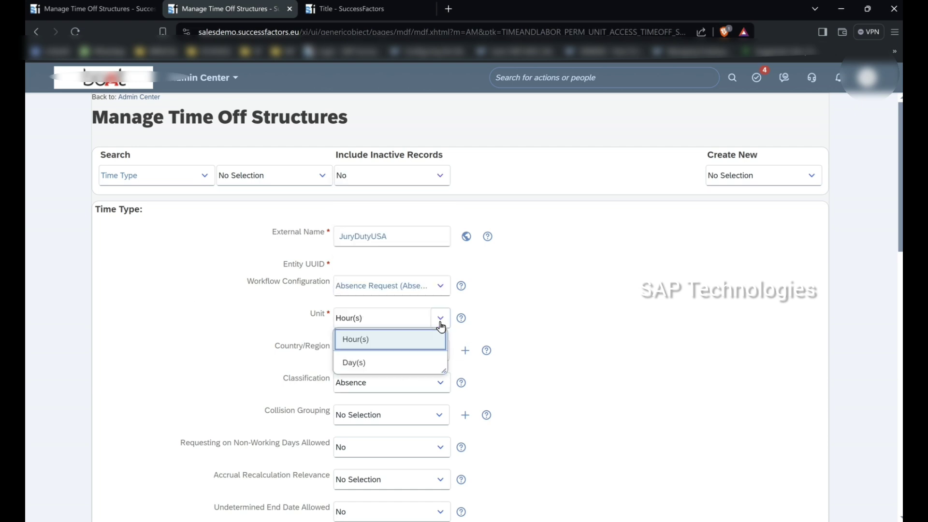
{"action": "left_click", "coordinate": [376, 362]}
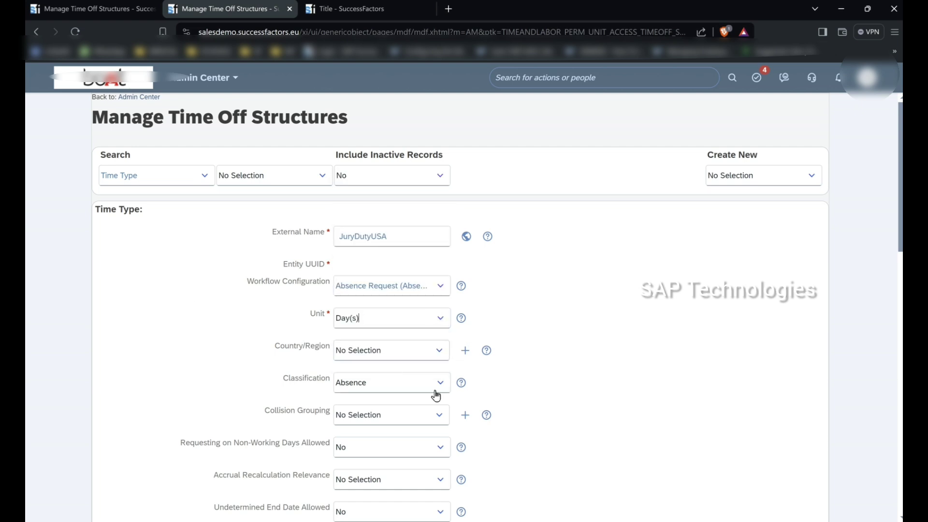
Set the country to United STATES (USA) and the permitted fractions for unit day to Only full day bookings allowed.
{"action": "left_click", "coordinate": [438, 355]}
{"action": "type", "text": "usa"}
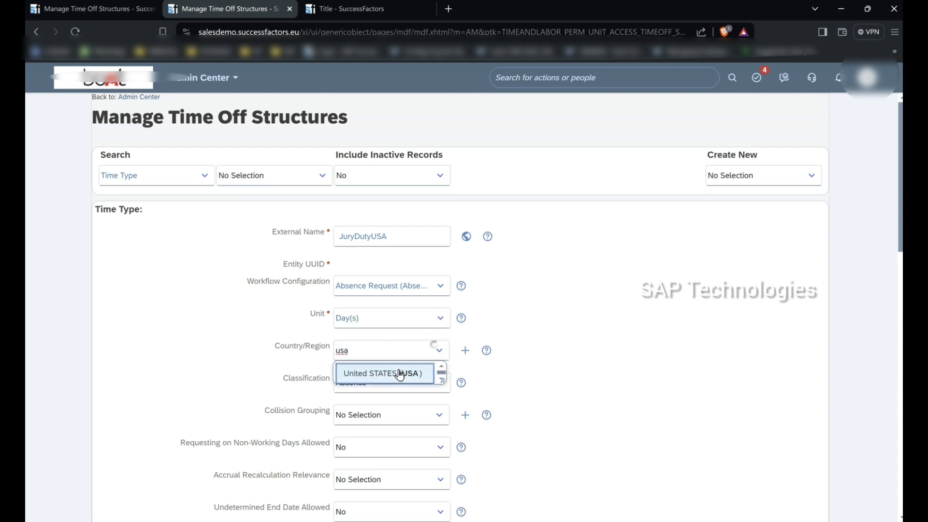
{"action": "left_click", "coordinate": [389, 372]}
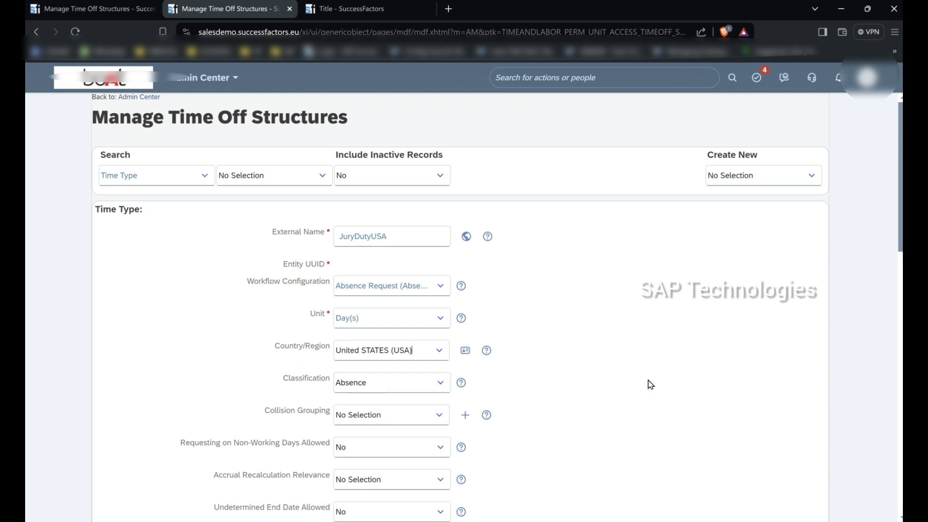
{"action": "scroll", "coordinate": [901, 228], "scroll_direction": "down", "scroll_amount": 3}
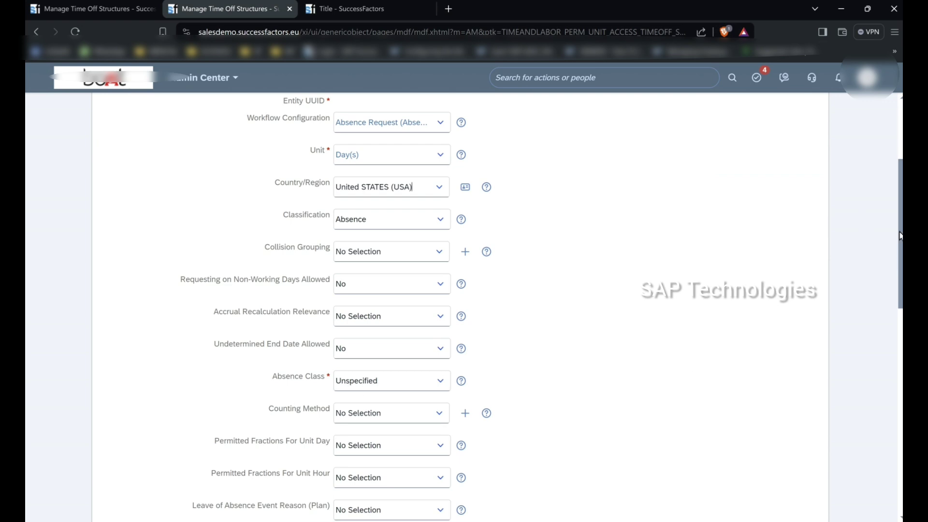
{"action": "scroll", "coordinate": [900, 231], "scroll_direction": "down", "scroll_amount": 3}
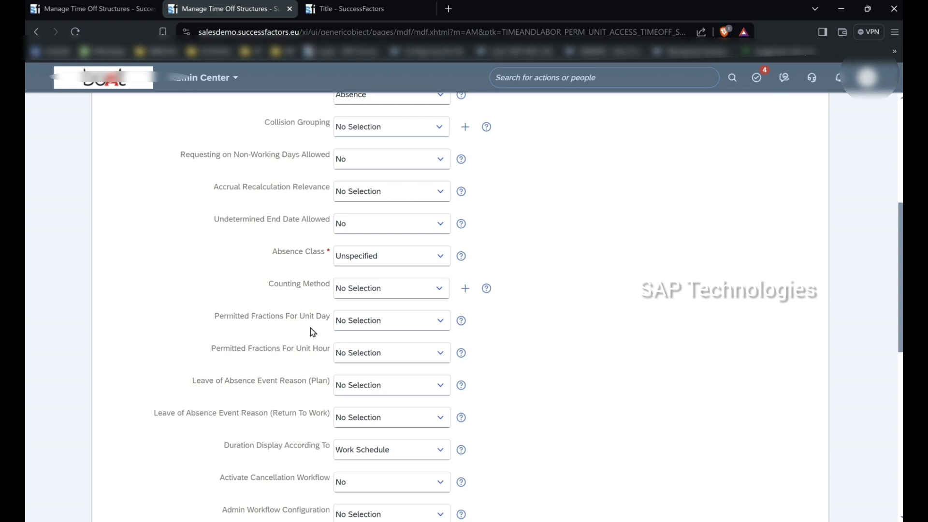
{"action": "left_click", "coordinate": [443, 332]}
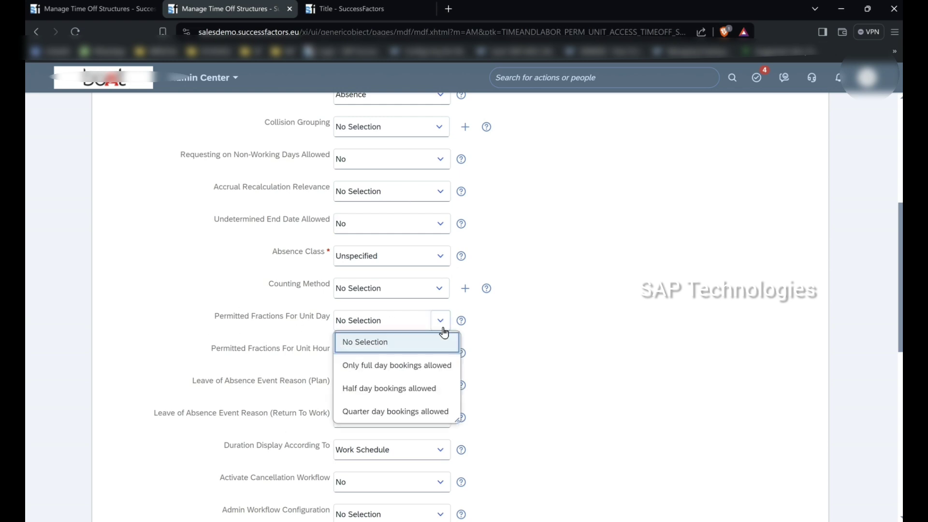
{"action": "left_click", "coordinate": [385, 371]}
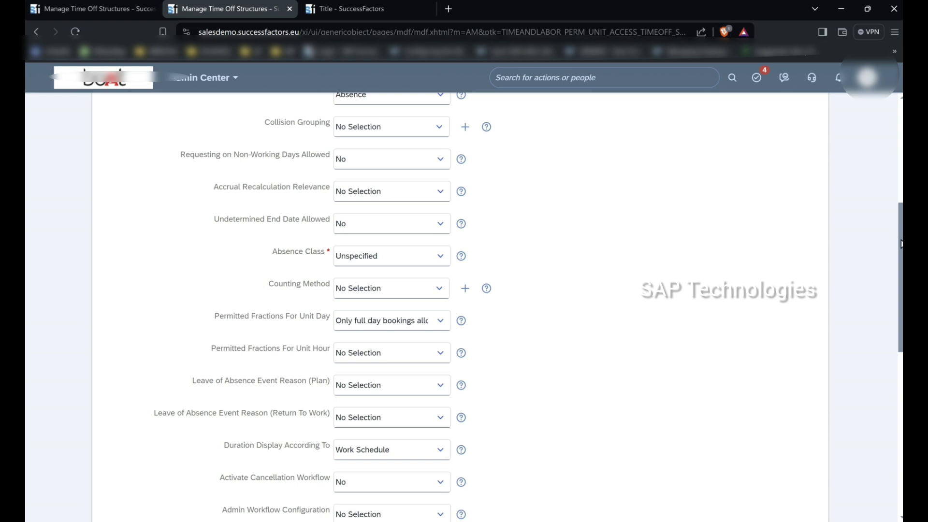
Set the JuryDutyUSA time type's own external code to JuryDUSA and save the record.
{"action": "left_click_drag", "start_coordinate": [901, 243], "coordinate": [901, 319]}
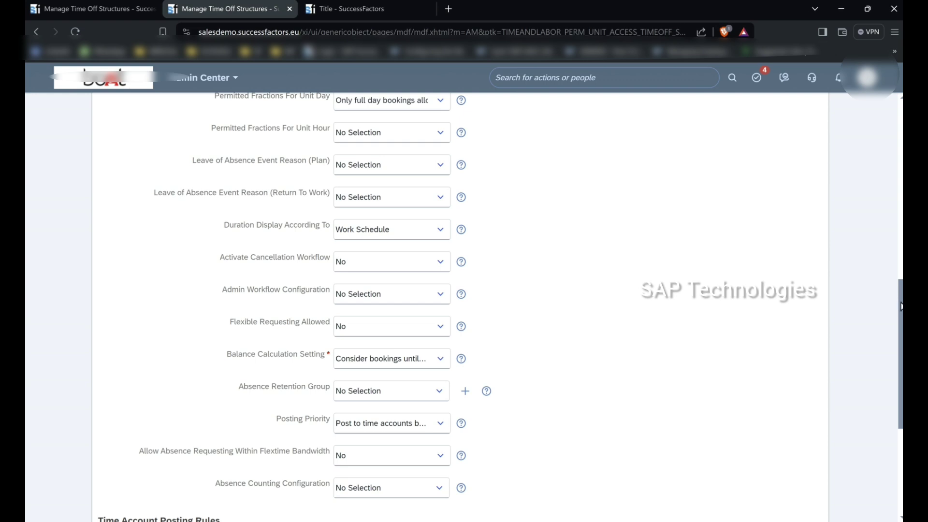
{"action": "left_click_drag", "start_coordinate": [901, 306], "coordinate": [901, 407]}
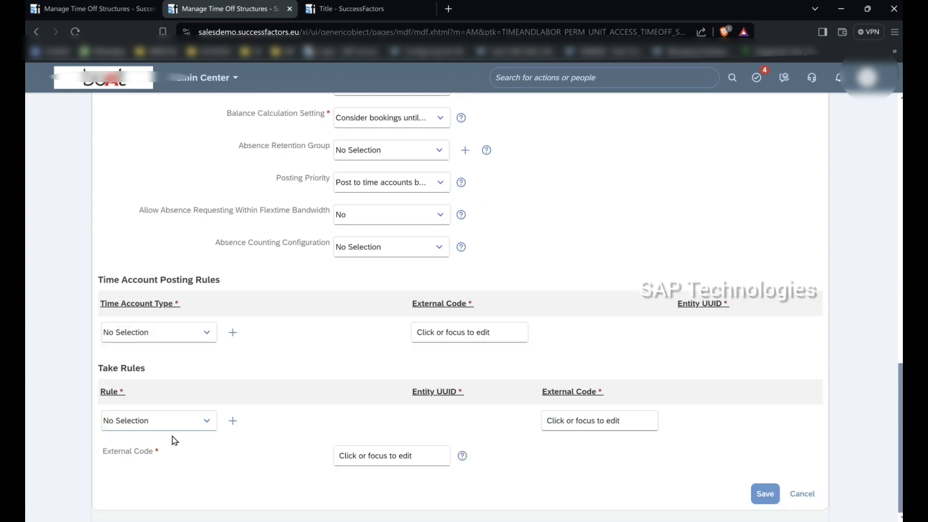
{"action": "left_click", "coordinate": [401, 448]}
{"action": "type", "text": "Jury"}
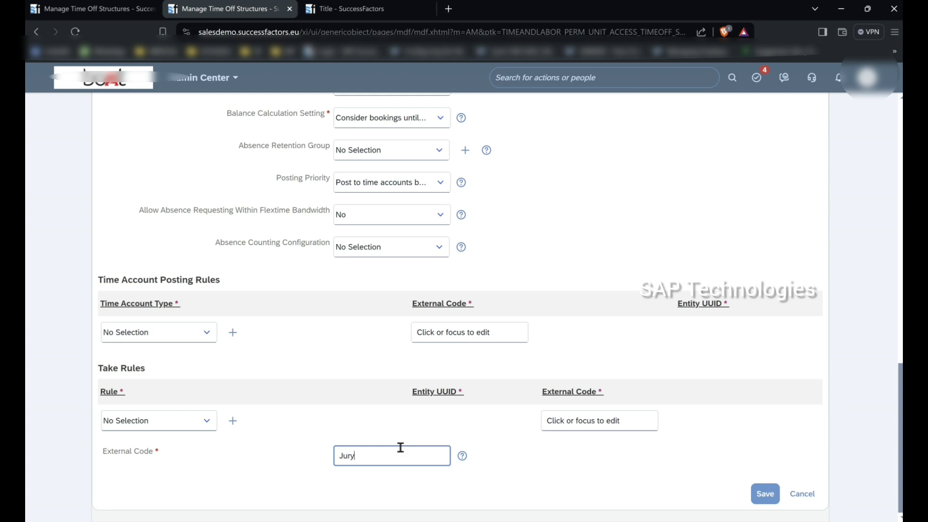
{"action": "type", "text": "DUSA"}
{"action": "left_click", "coordinate": [769, 496]}
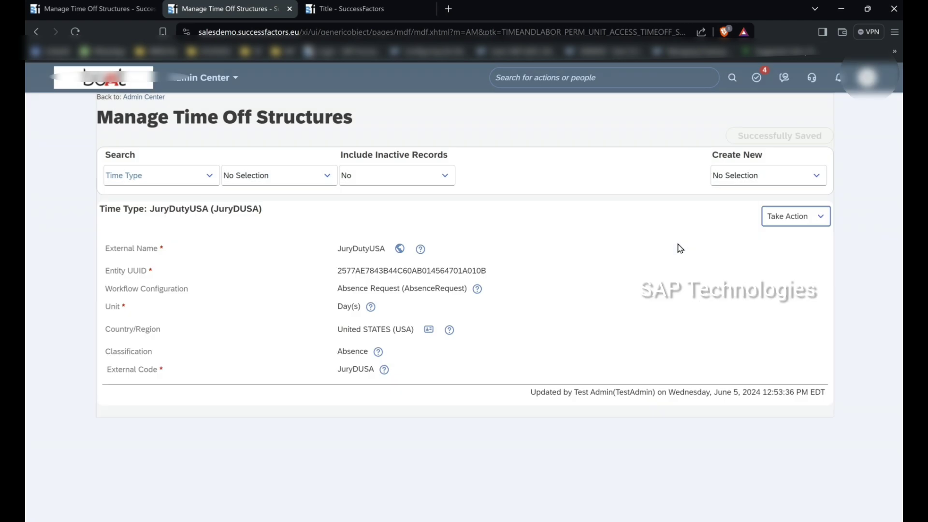
Create another Time Type record and give it the external name LeaveofAbUSA.
{"action": "left_click", "coordinate": [739, 172]}
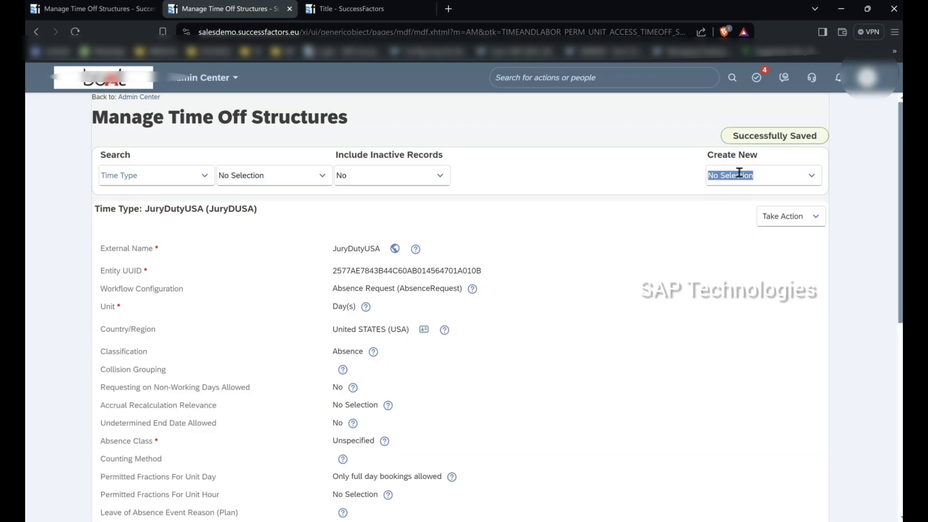
{"action": "type", "text": "time type"}
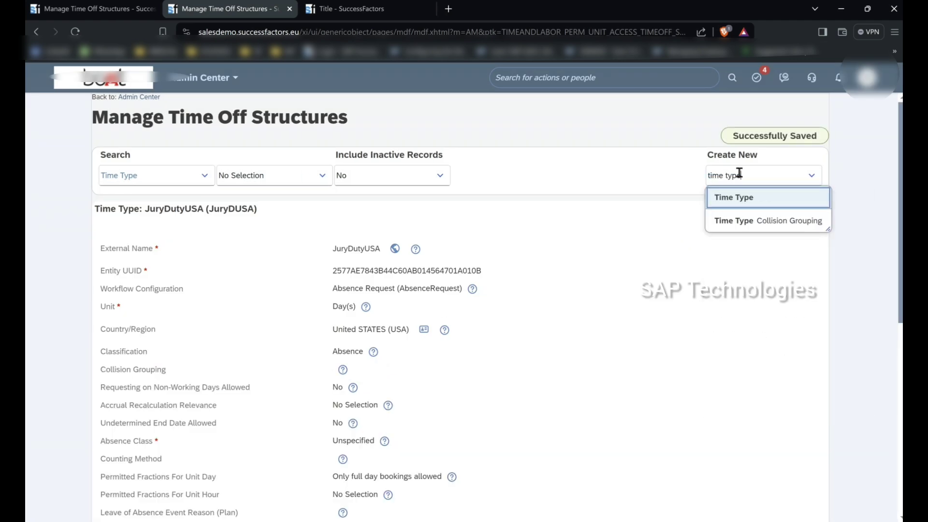
{"action": "left_click", "coordinate": [746, 202]}
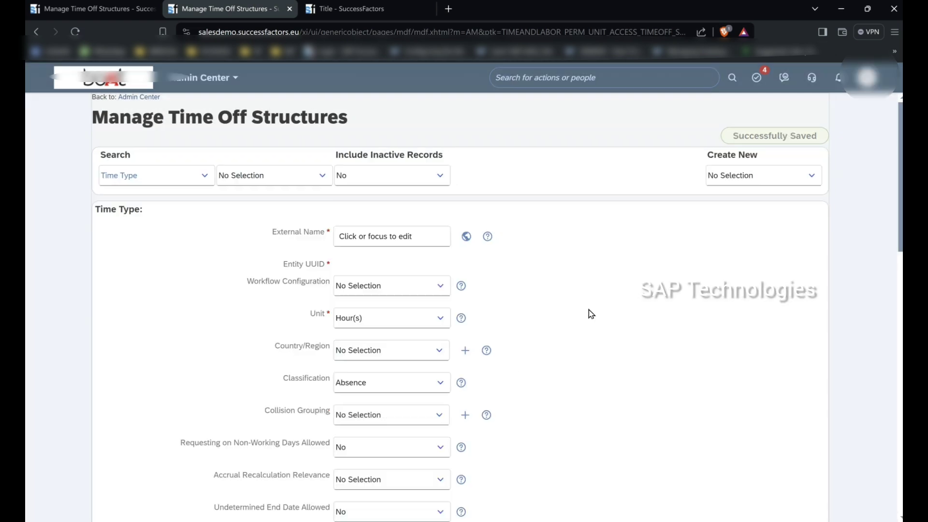
{"action": "left_click", "coordinate": [362, 246]}
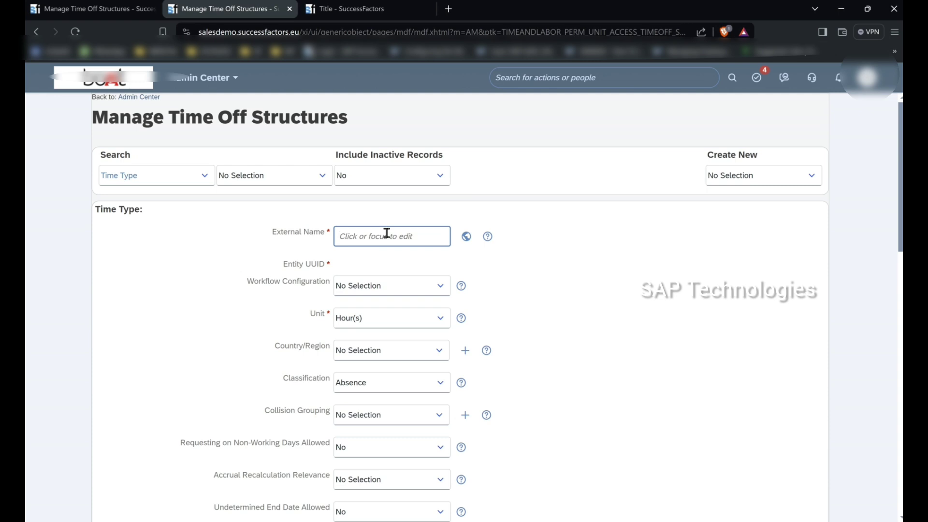
{"action": "type", "text": "LeaveofAbUSA"}
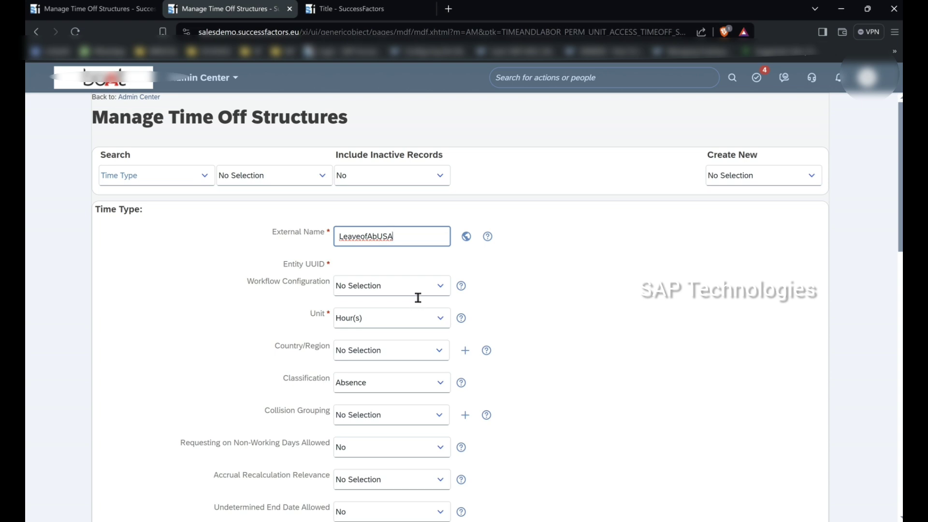
Assign the Leave of Absence (LOA) workflow configuration to the LeaveofAbUSA time type.
{"action": "left_click", "coordinate": [447, 286]}
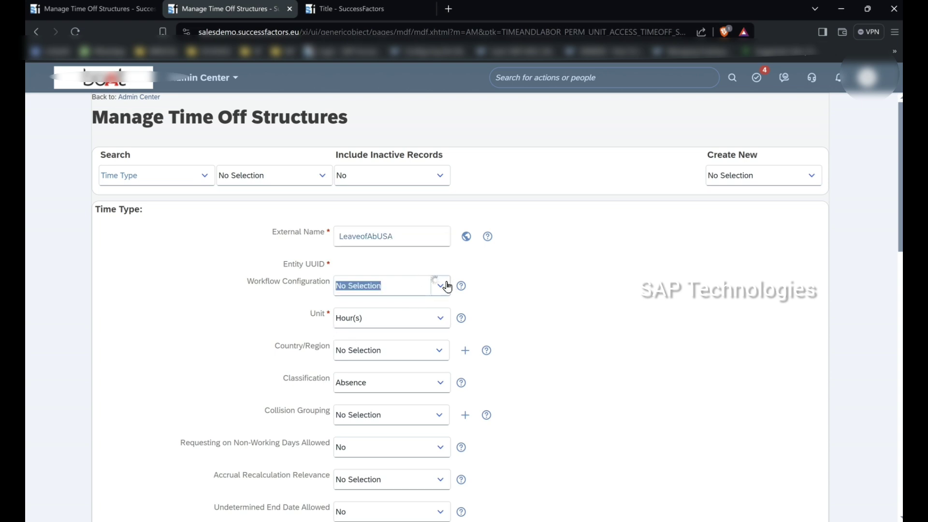
{"action": "type", "text": "leave"}
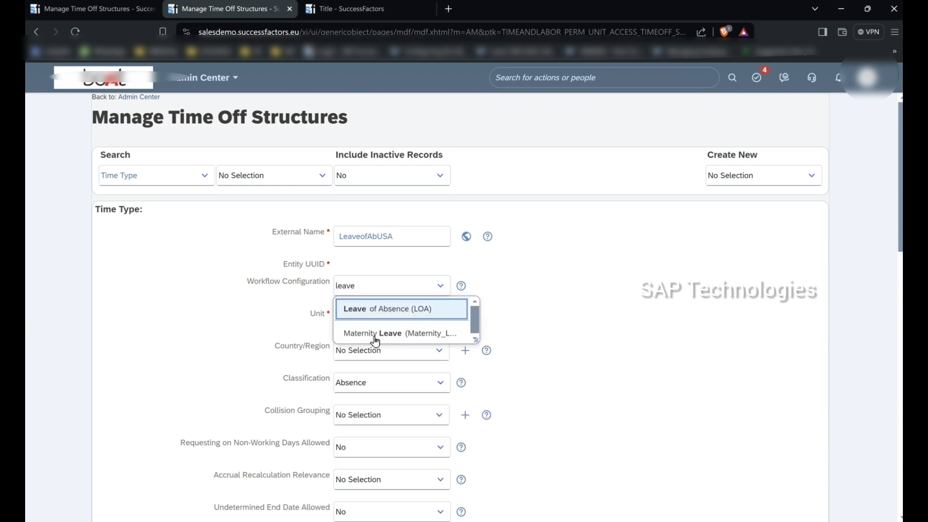
{"action": "left_click", "coordinate": [392, 310]}
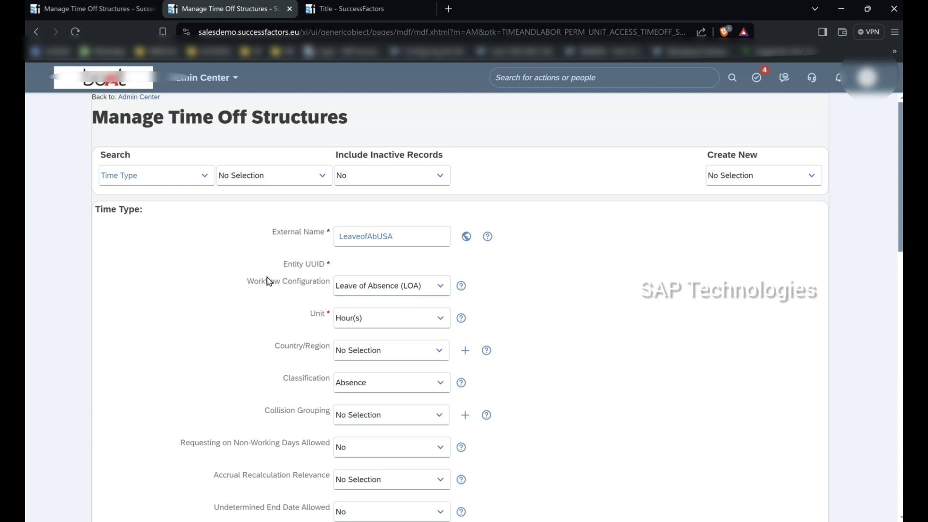
Look up the Leave of Absence (LOA) workflow in Manage Organization, Pay and Job Structures, review its approval steps, and return to the time type.
{"action": "left_click", "coordinate": [346, 14]}
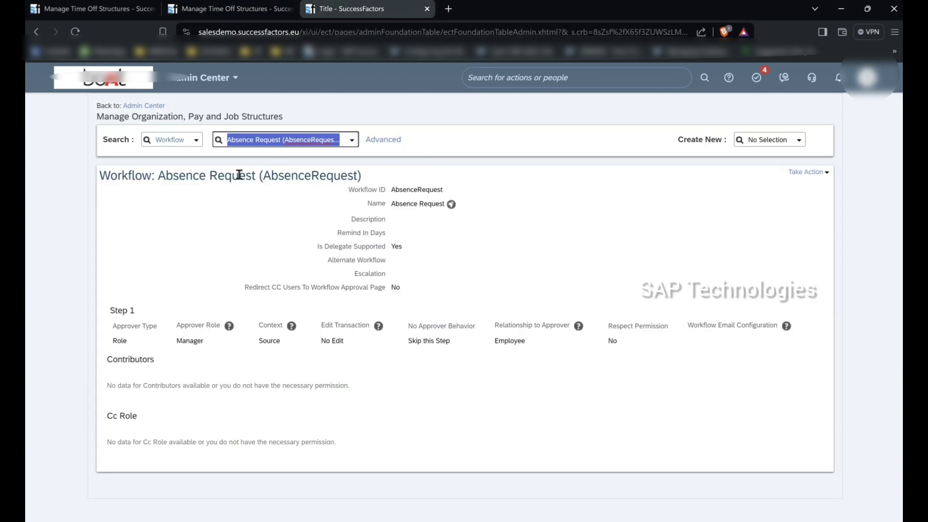
{"action": "type", "text": "leave of"}
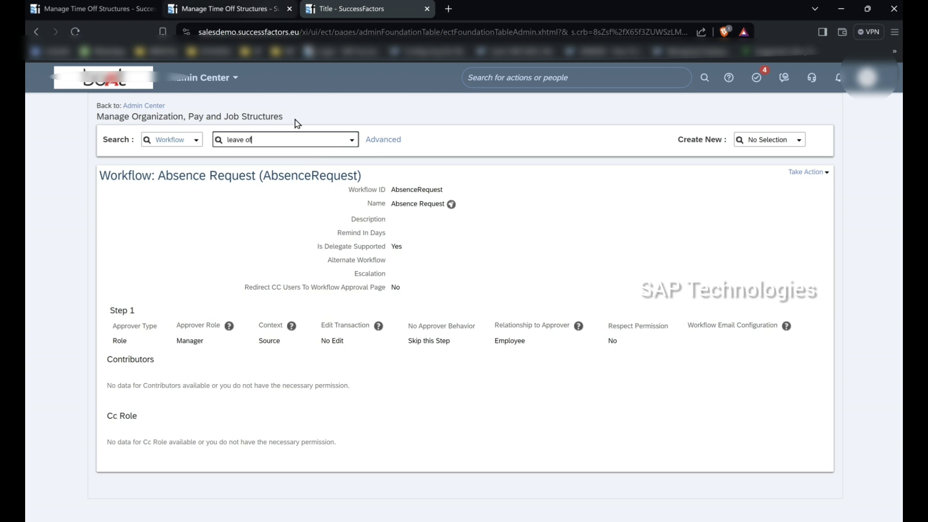
{"action": "left_click", "coordinate": [279, 156]}
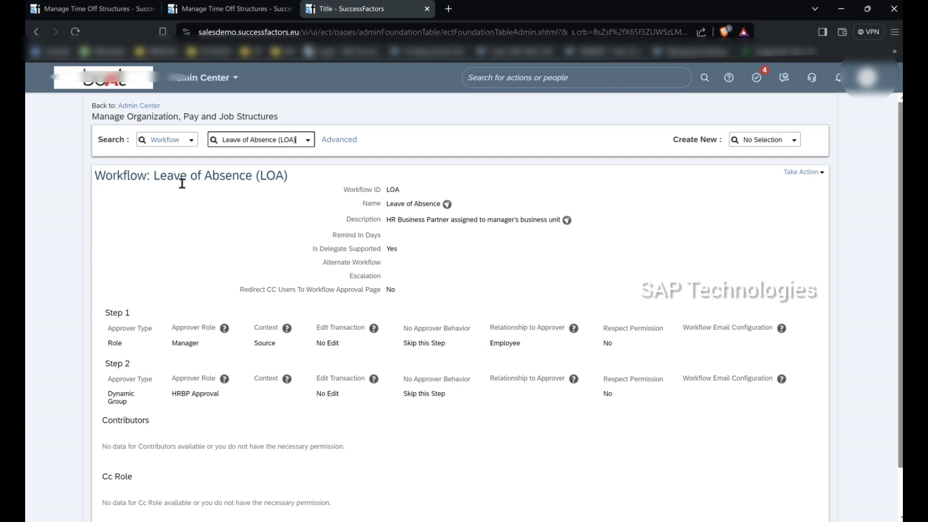
{"action": "left_click", "coordinate": [415, 212]}
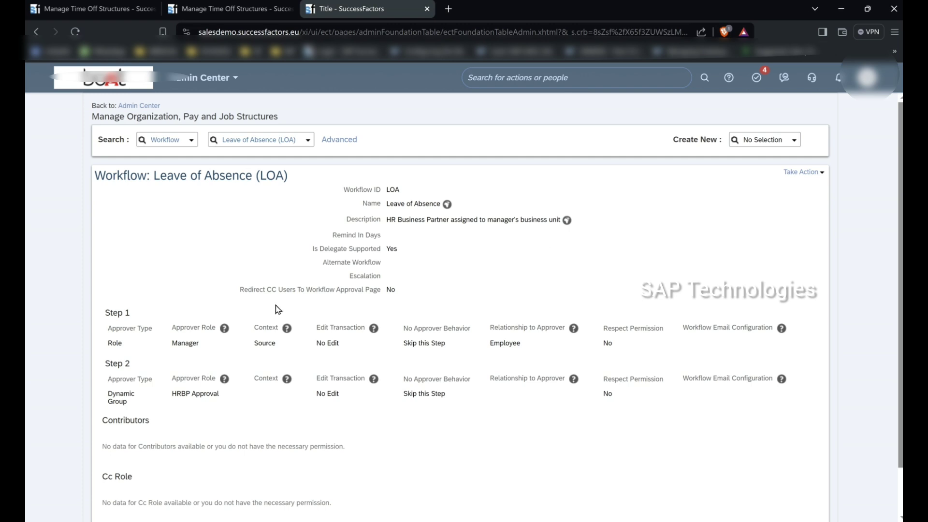
{"action": "left_click", "coordinate": [261, 15]}
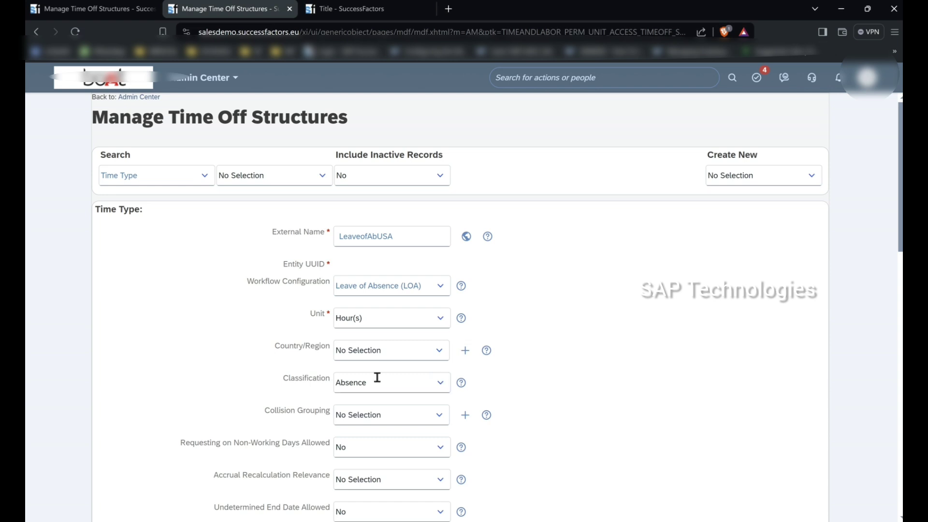
Set the LeaveofAbUSA time type's unit to Day(s) and its country to United STATES (USA).
{"action": "left_click", "coordinate": [441, 320]}
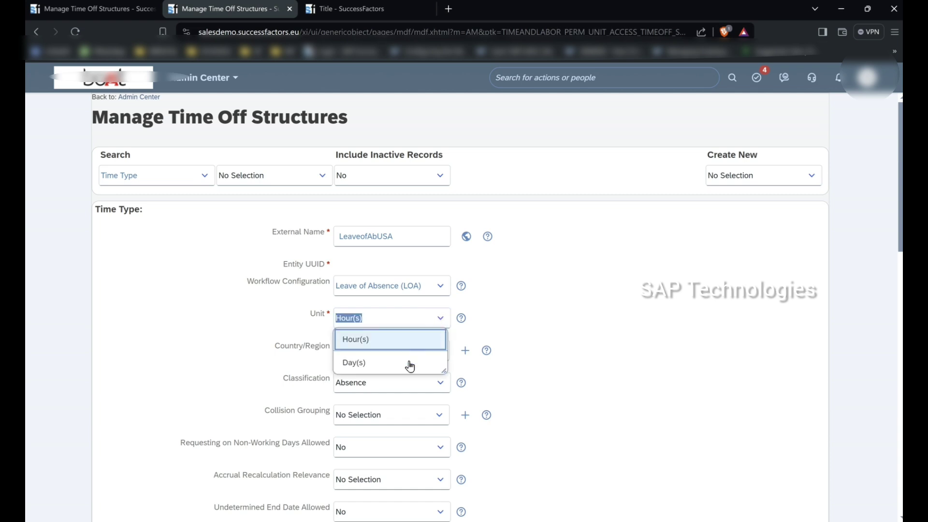
{"action": "left_click", "coordinate": [408, 366]}
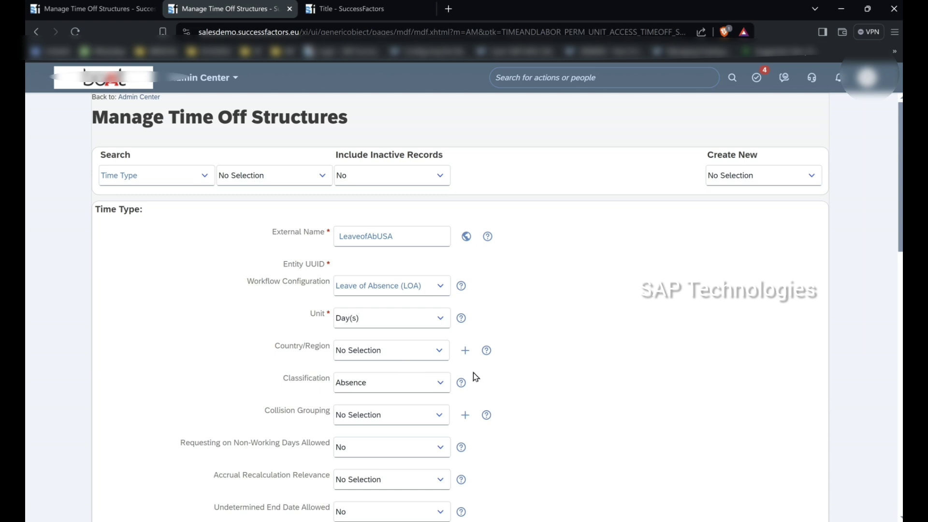
{"action": "left_click", "coordinate": [441, 356]}
{"action": "type", "text": "usa"}
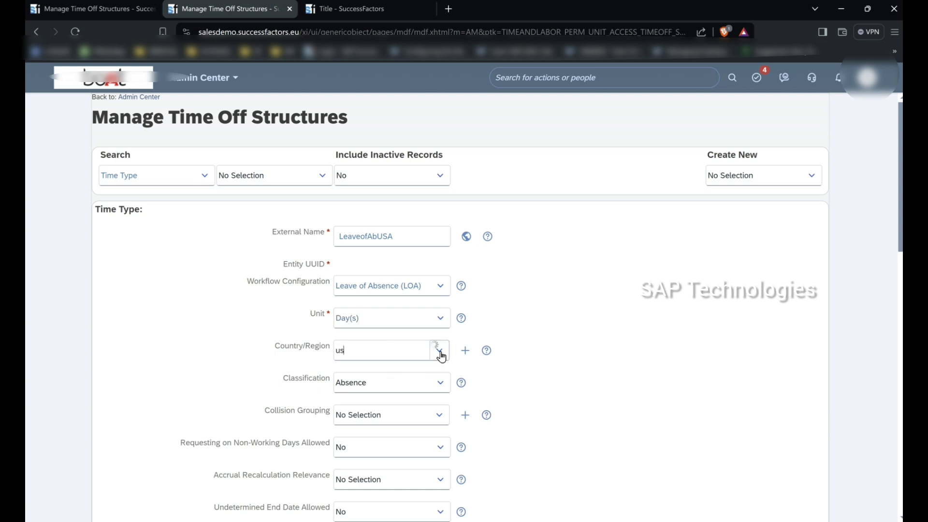
{"action": "left_click", "coordinate": [377, 373]}
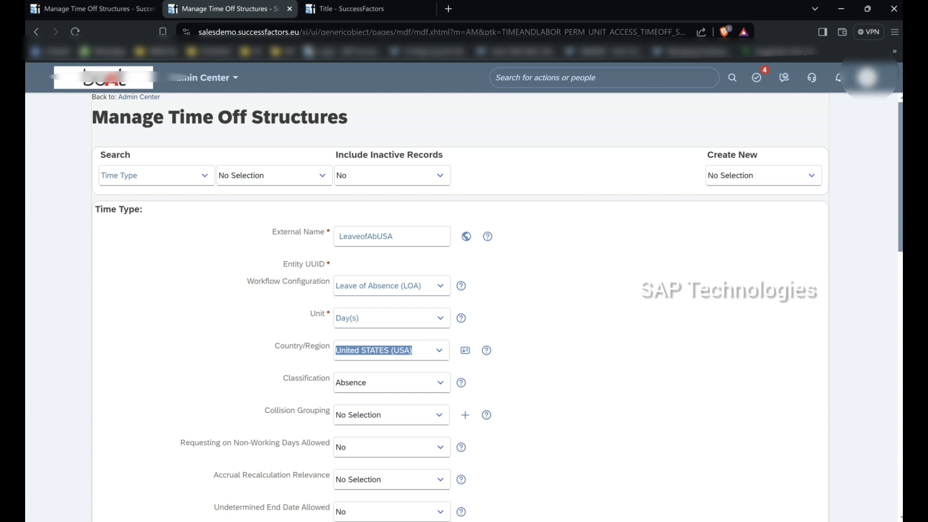
Set the permitted fractions for unit day to Only full day bookings allowed for LeaveofAbUSA.
{"action": "scroll", "coordinate": [901, 222], "scroll_direction": "down", "scroll_amount": 3}
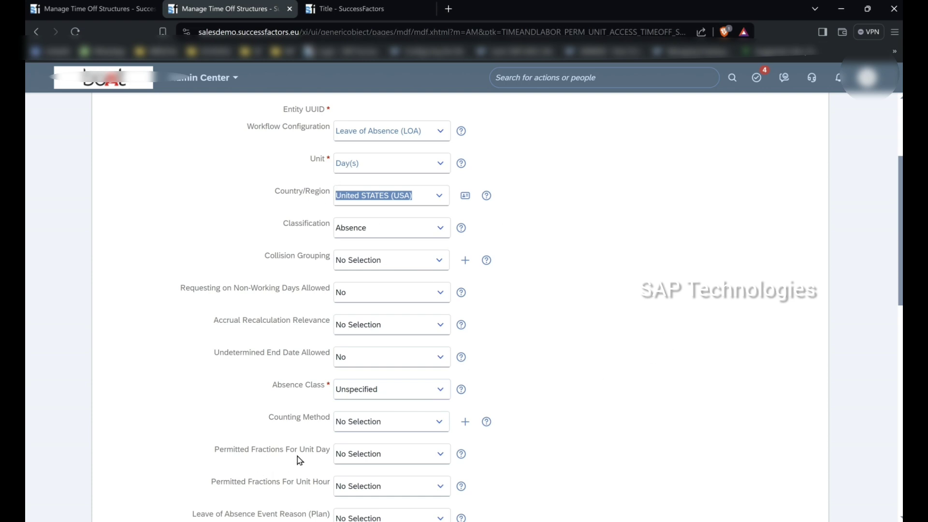
{"action": "left_click", "coordinate": [438, 453]}
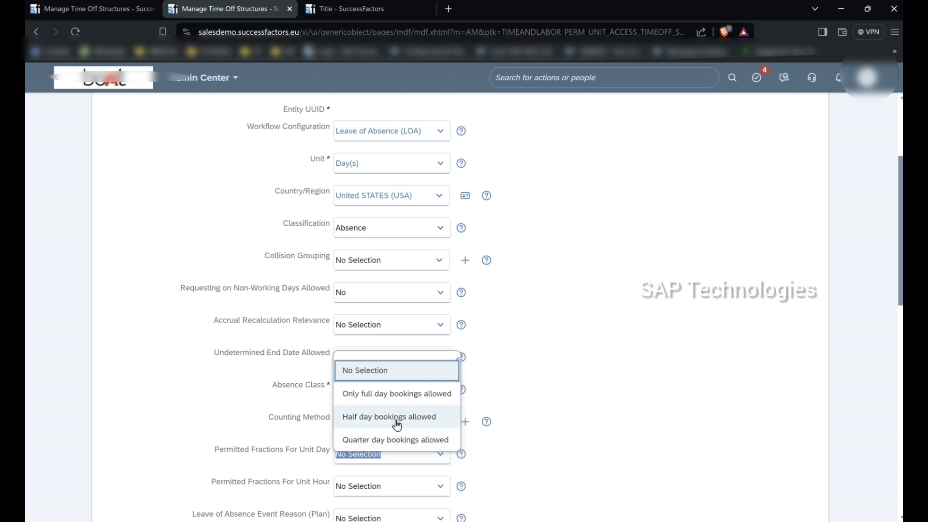
{"action": "left_click", "coordinate": [409, 403]}
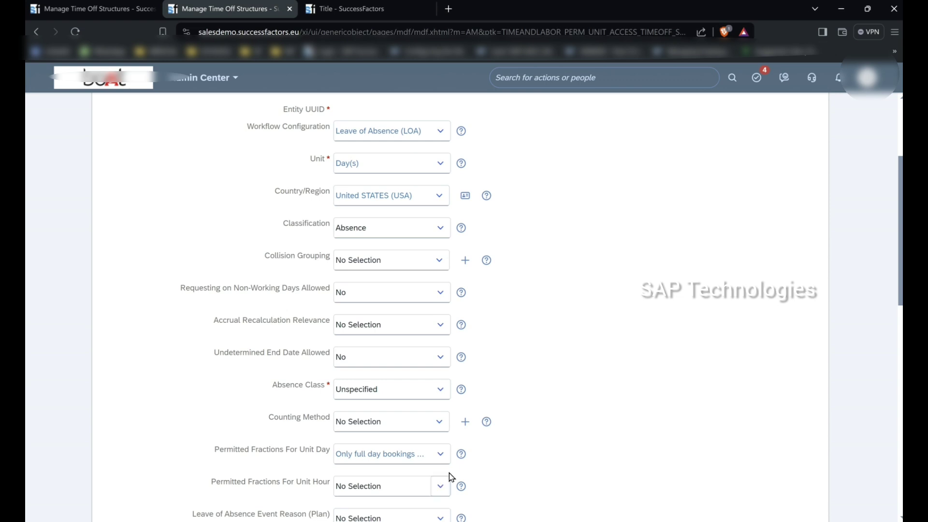
{"action": "left_click", "coordinate": [440, 453]}
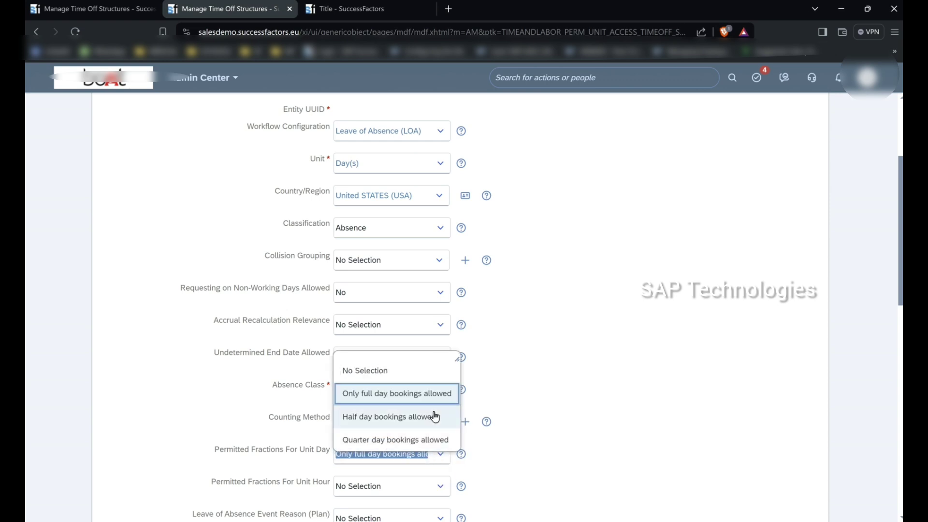
{"action": "left_click", "coordinate": [624, 417]}
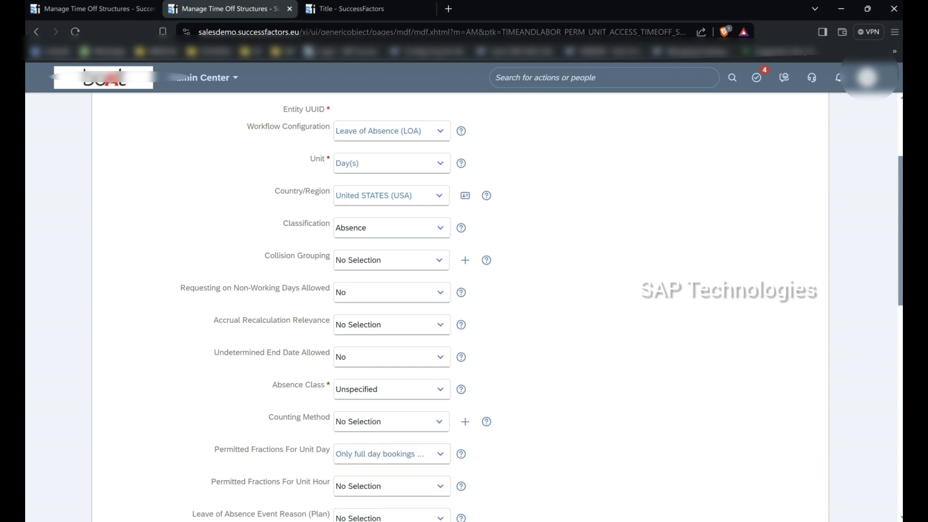
Set the planned leave of absence event reason to Leave of Absence (LOALOA).
{"action": "left_click_drag", "start_coordinate": [902, 296], "coordinate": [901, 389]}
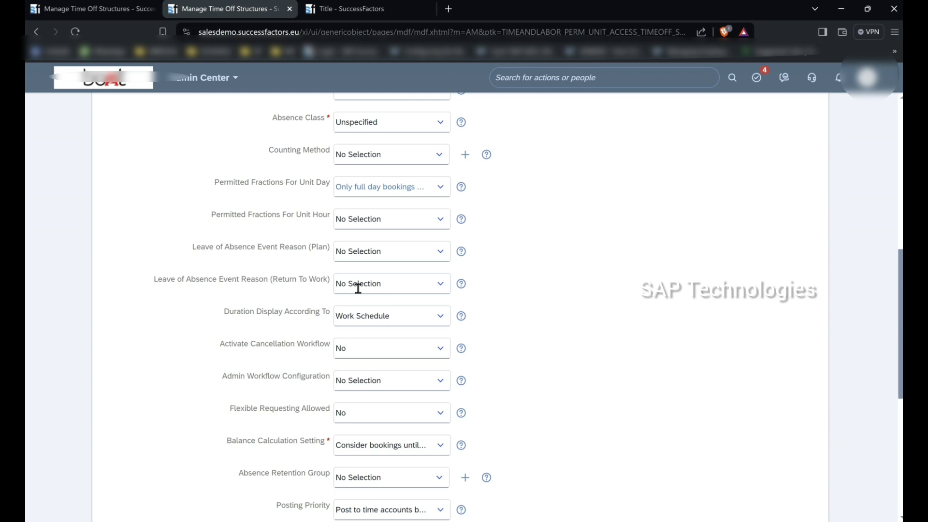
{"action": "scroll", "coordinate": [358, 288], "scroll_direction": "down", "scroll_amount": 3}
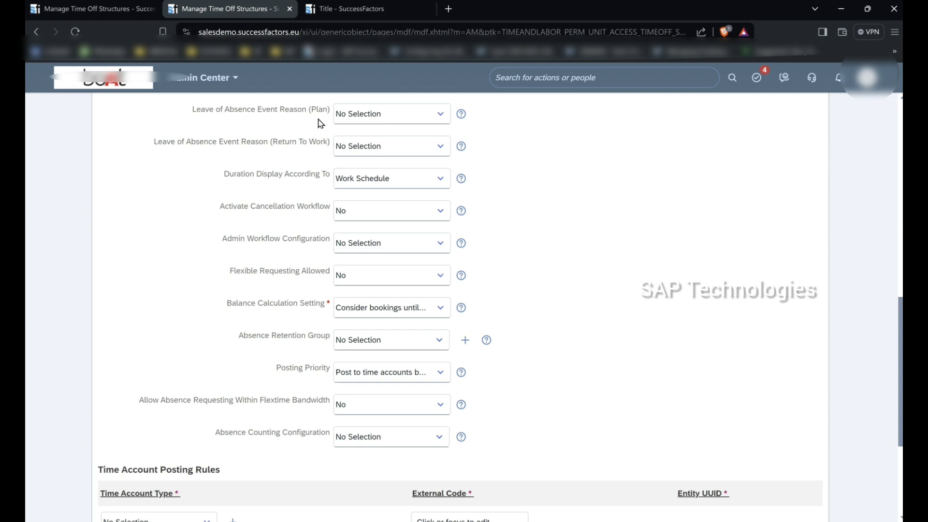
{"action": "left_click", "coordinate": [441, 116]}
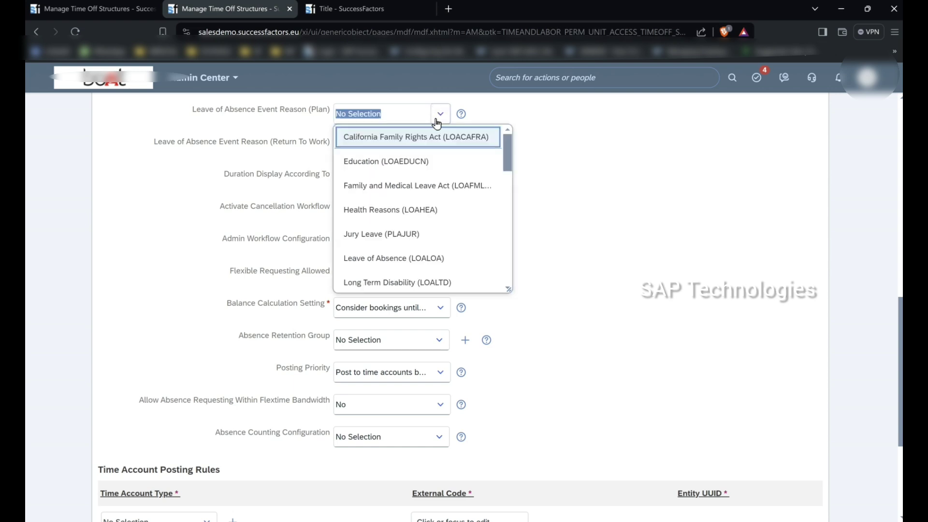
{"action": "left_click", "coordinate": [409, 260]}
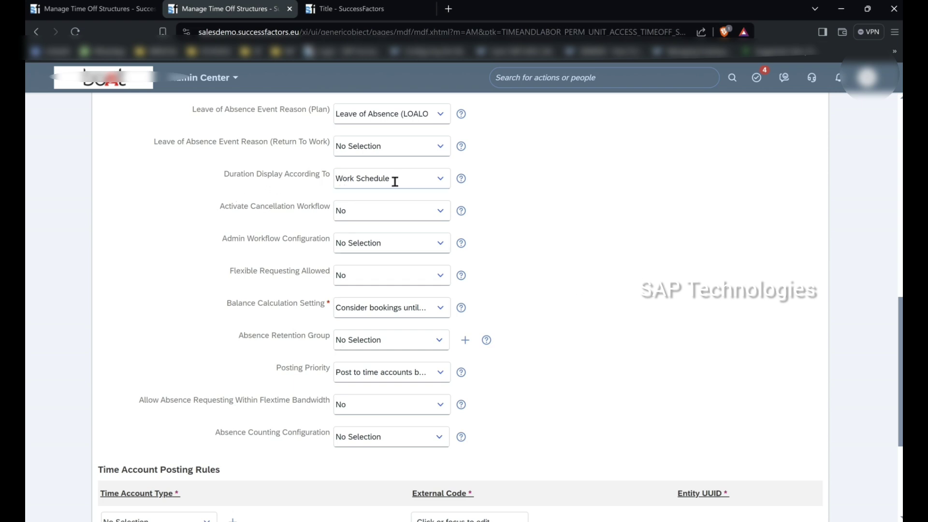
Set the LeaveofAbUSA time type's duration to display according to Calendar Days.
{"action": "left_click", "coordinate": [444, 179]}
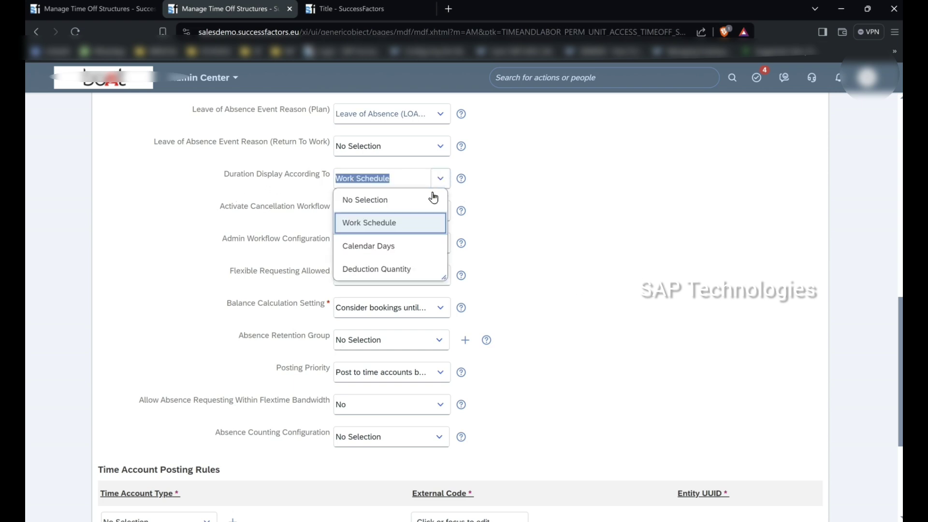
{"action": "left_click", "coordinate": [408, 246]}
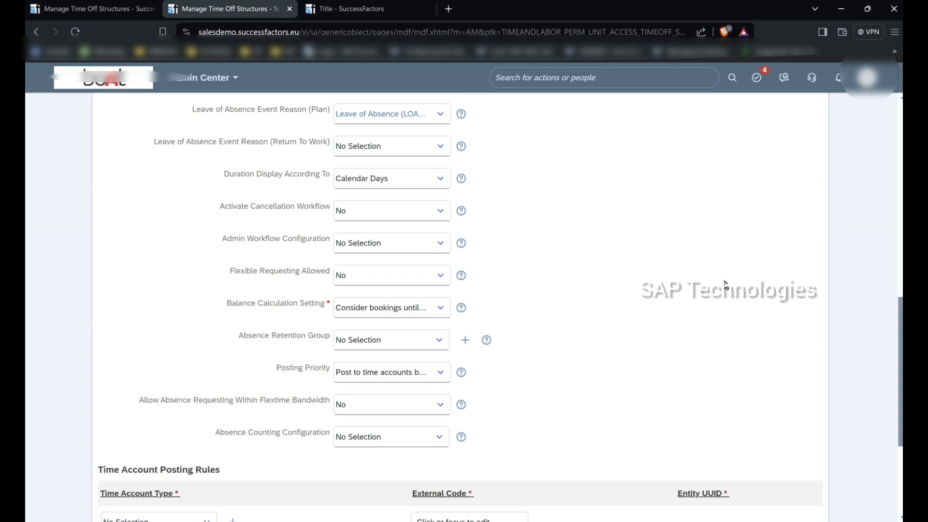
{"action": "left_click", "coordinate": [272, 184]}
Set the return-to-work leave of absence event reason to Return From Leave (RETLEAVE).
{"action": "left_click", "coordinate": [442, 155]}
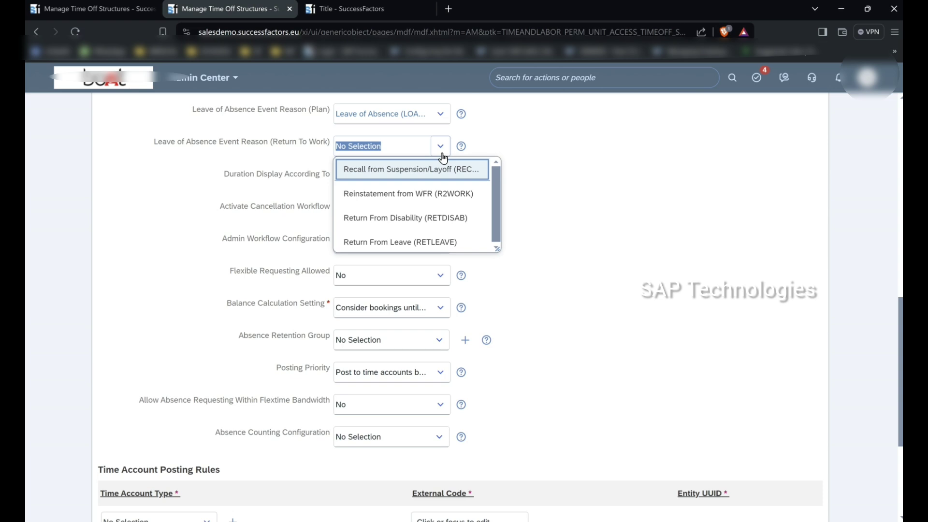
{"action": "type", "text": "re"}
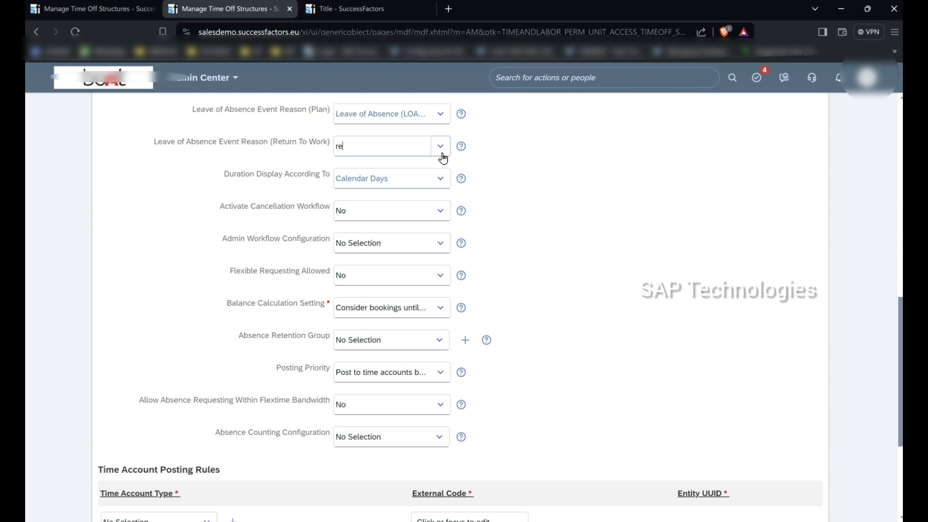
{"action": "type", "text": "turn"}
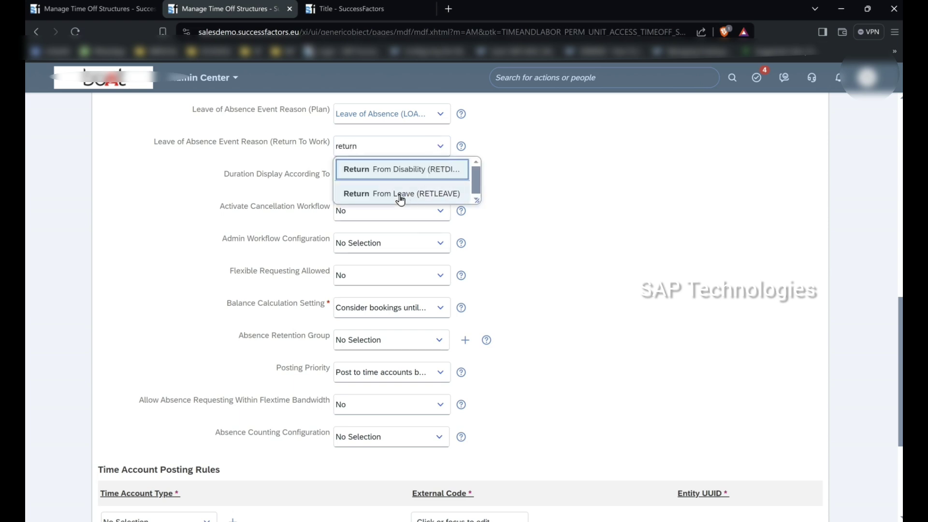
{"action": "left_click", "coordinate": [441, 198]}
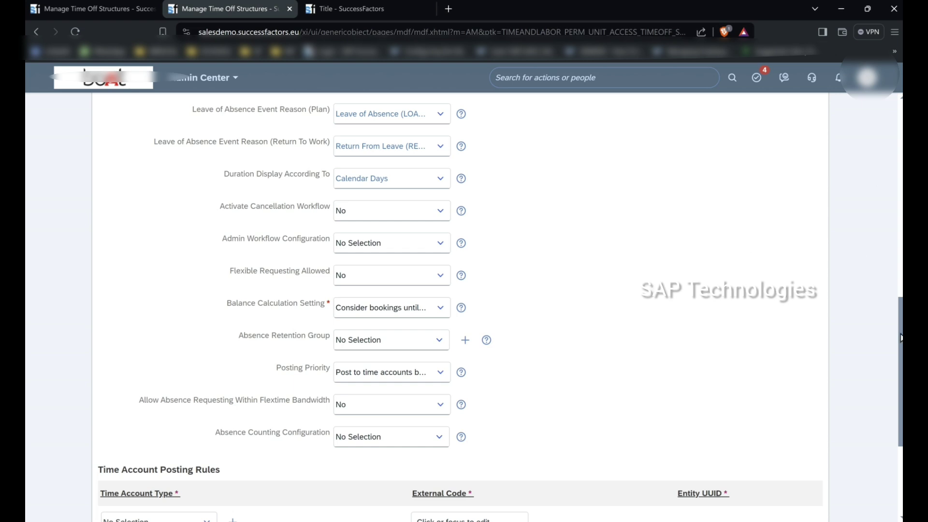
Set the LeaveofAbUSA time type's own external code to LOAUSA and save the record.
{"action": "left_click_drag", "start_coordinate": [900, 337], "coordinate": [900, 420]}
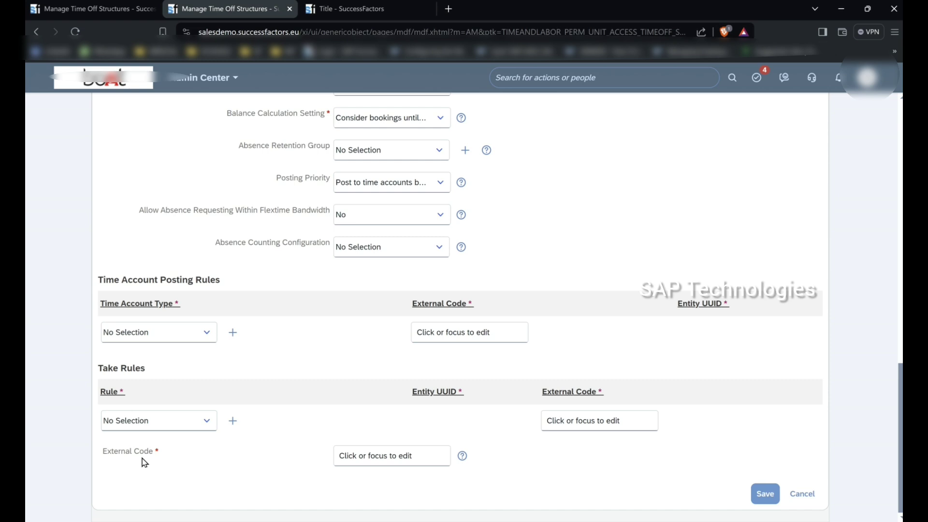
{"action": "left_click", "coordinate": [419, 460]}
{"action": "key", "text": "Caps_Lock"}
{"action": "type", "text": "LOAUSA"}
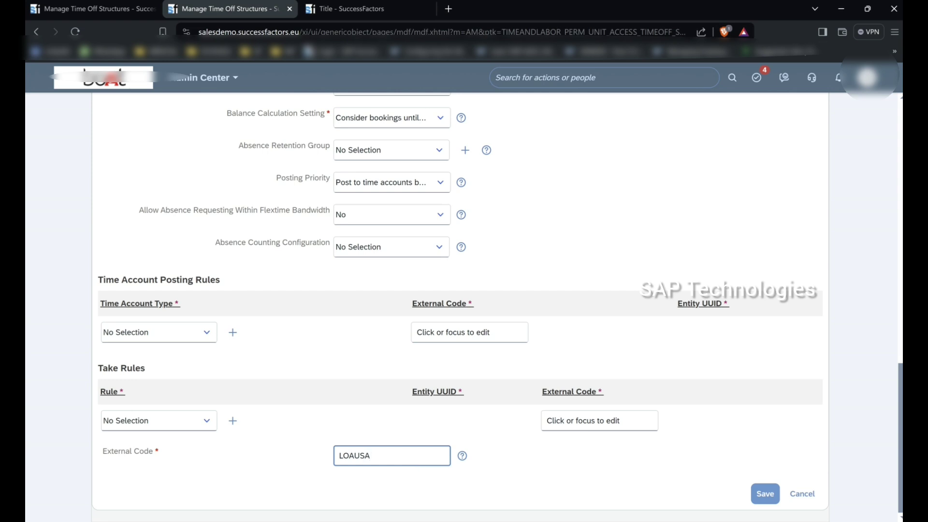
{"action": "left_click", "coordinate": [765, 494]}
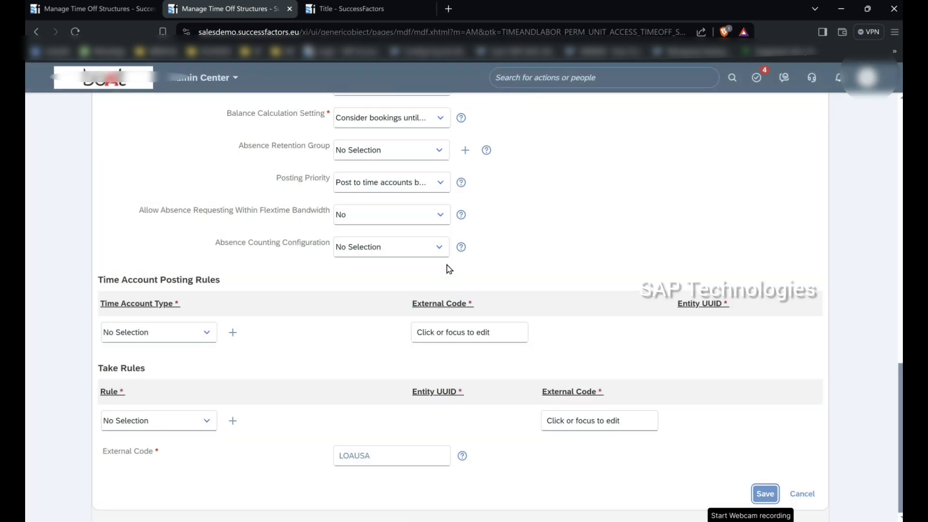
{"action": "left_click", "coordinate": [773, 498]}
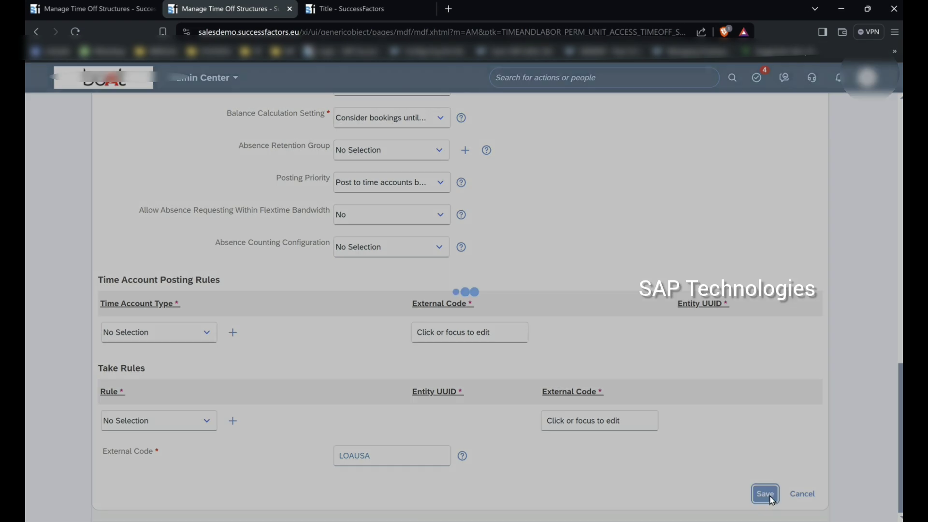